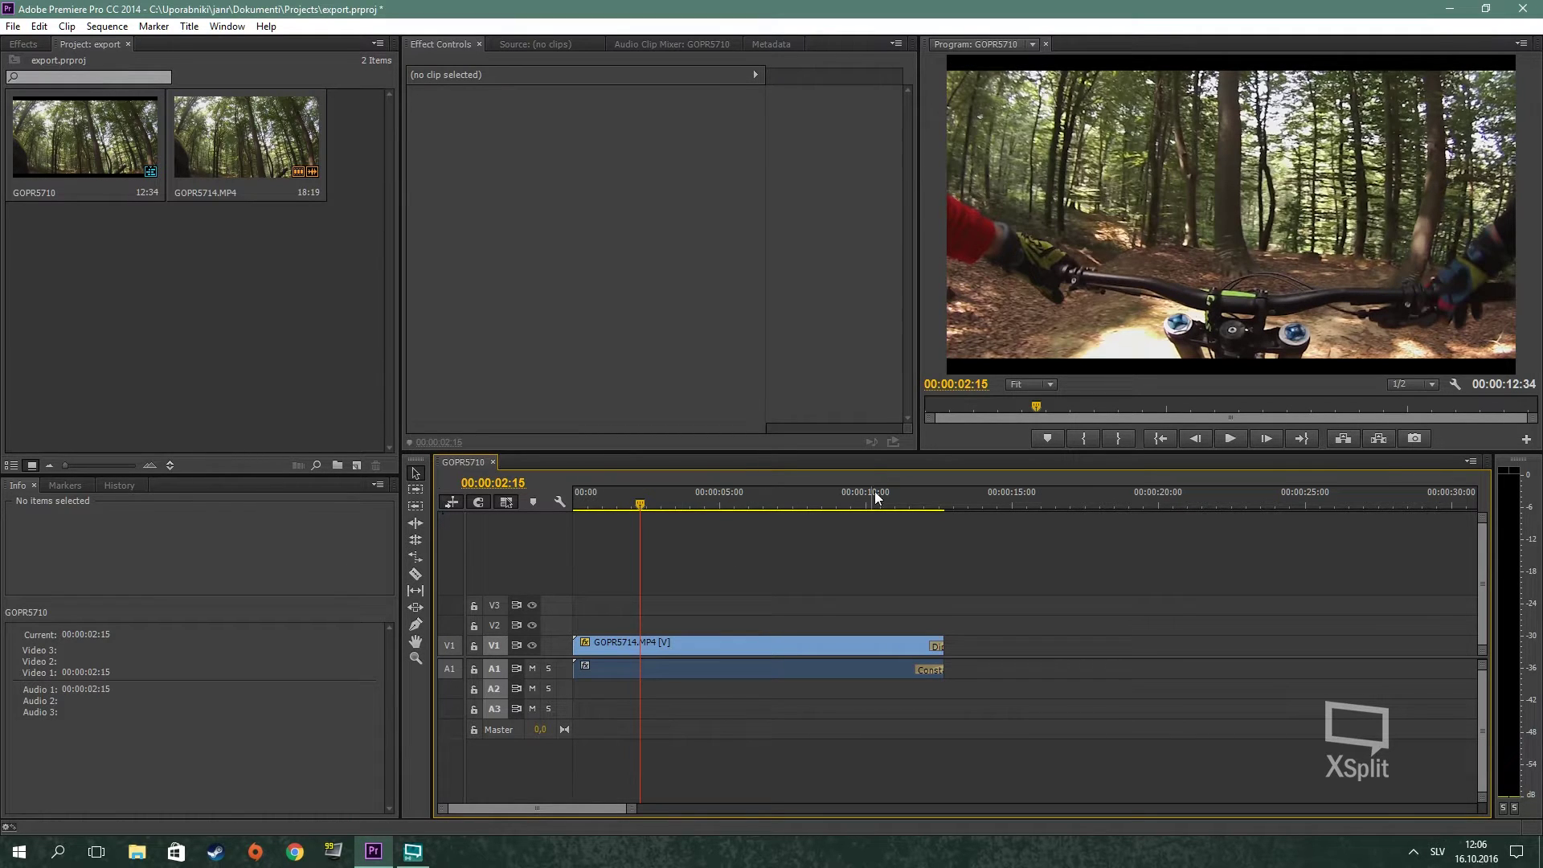
Open the File menu to reach Export > Media for the GOPR5710 sequence
left_click(12, 26)
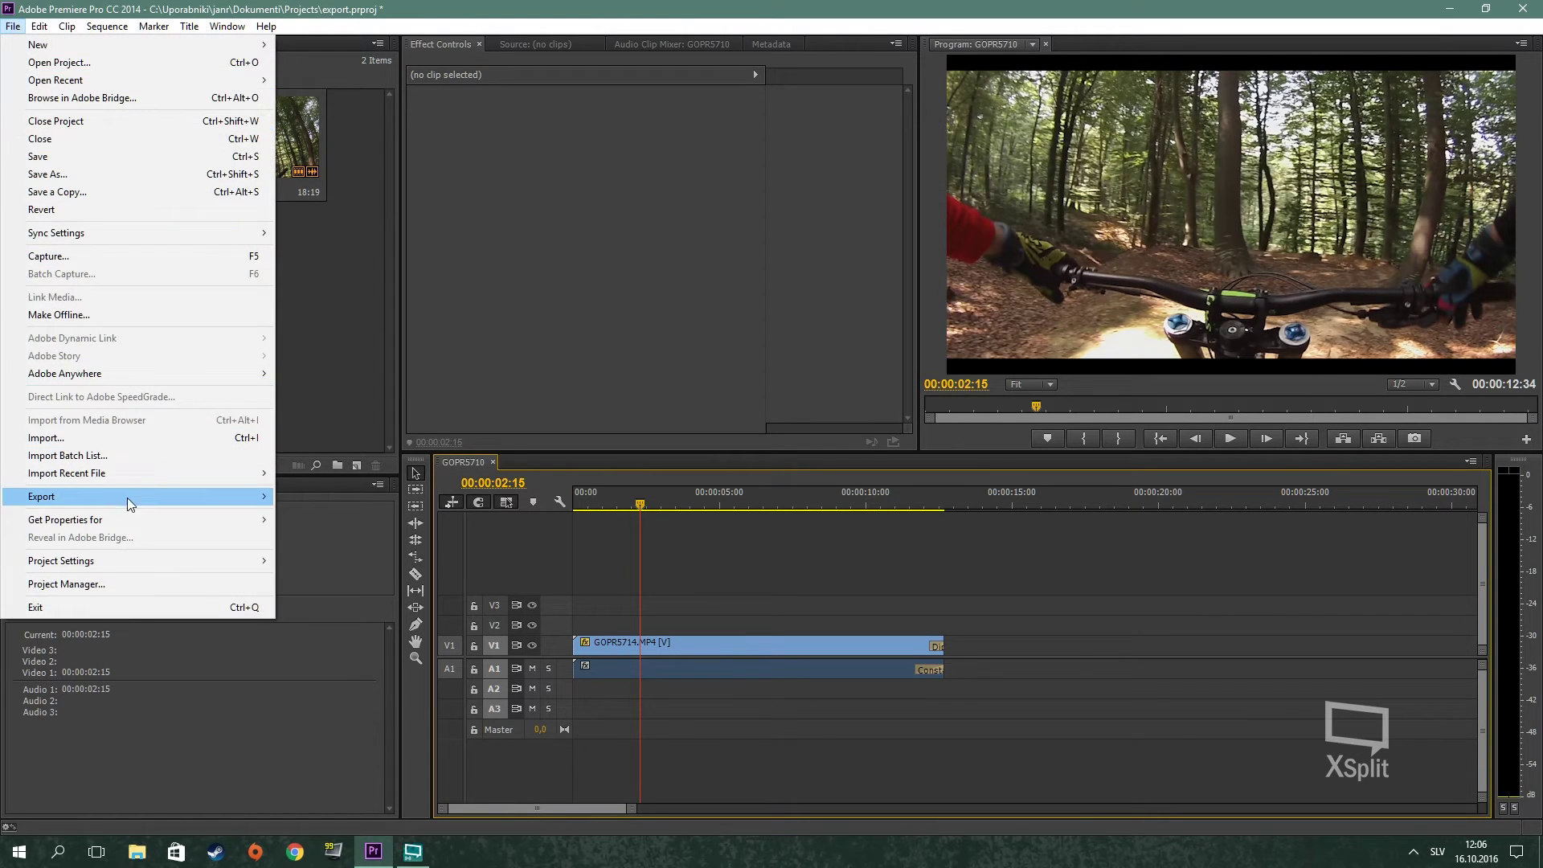
Scrub the export preview to about eleven seconds, then back to about three seconds
mouse_move(41, 497)
left_click(315, 497)
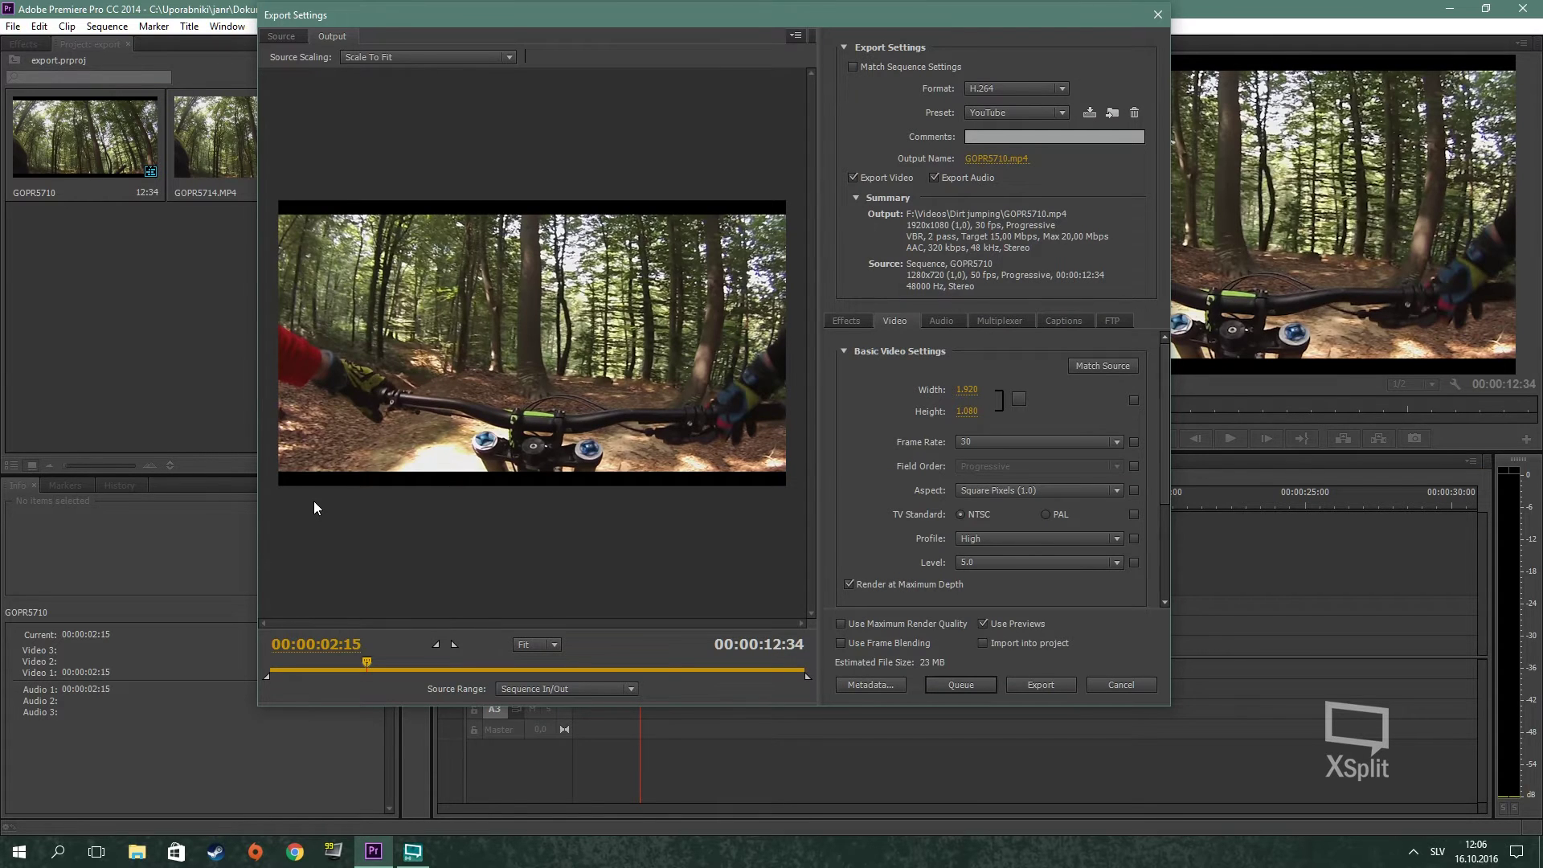
left_click(487, 670)
left_click_drag(626, 672, 745, 671)
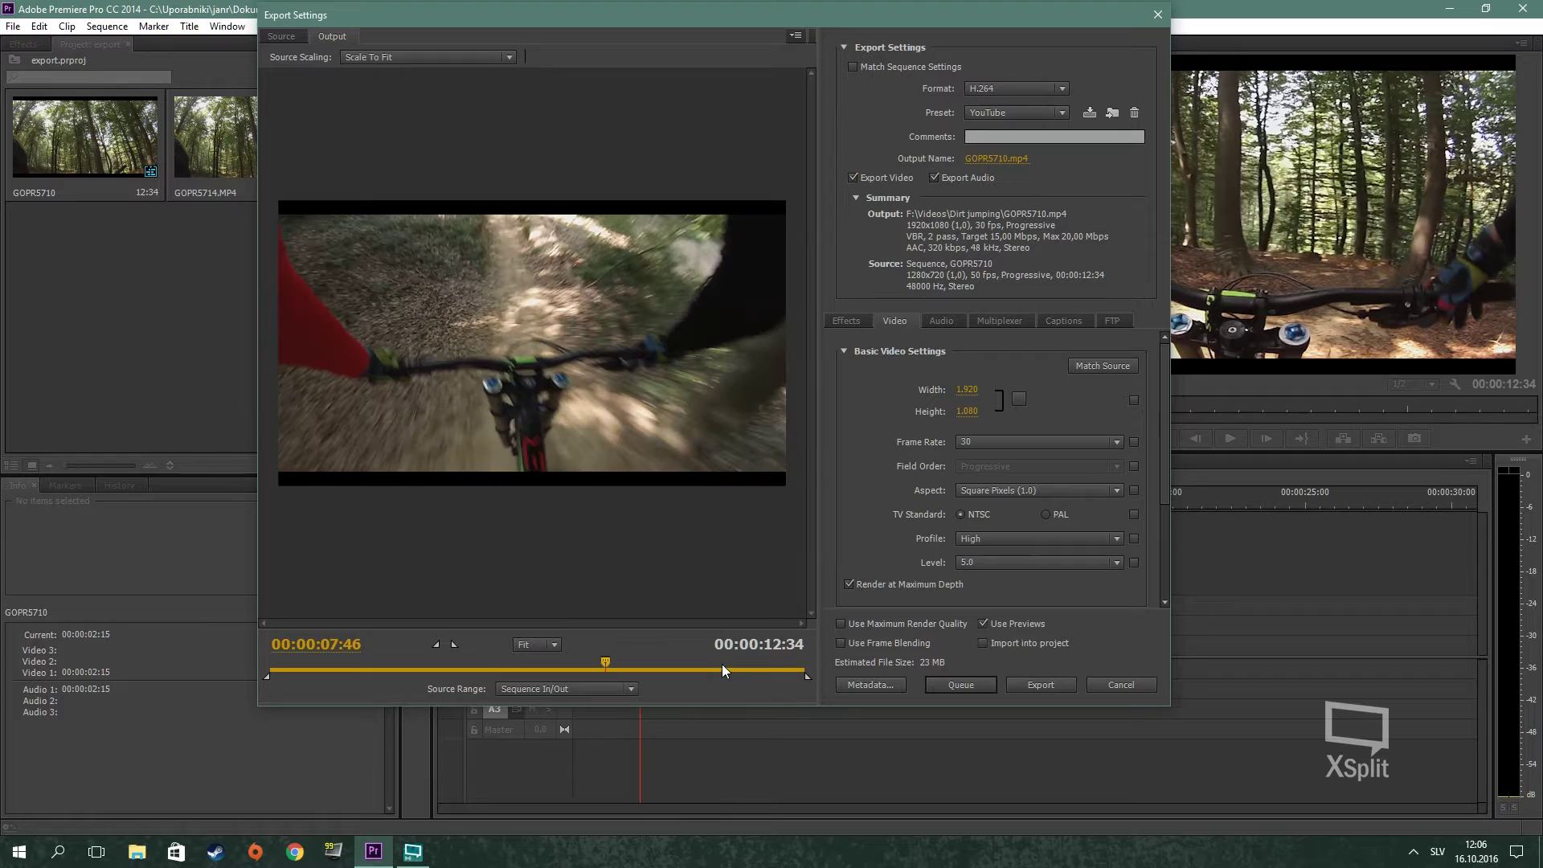
left_click(409, 667)
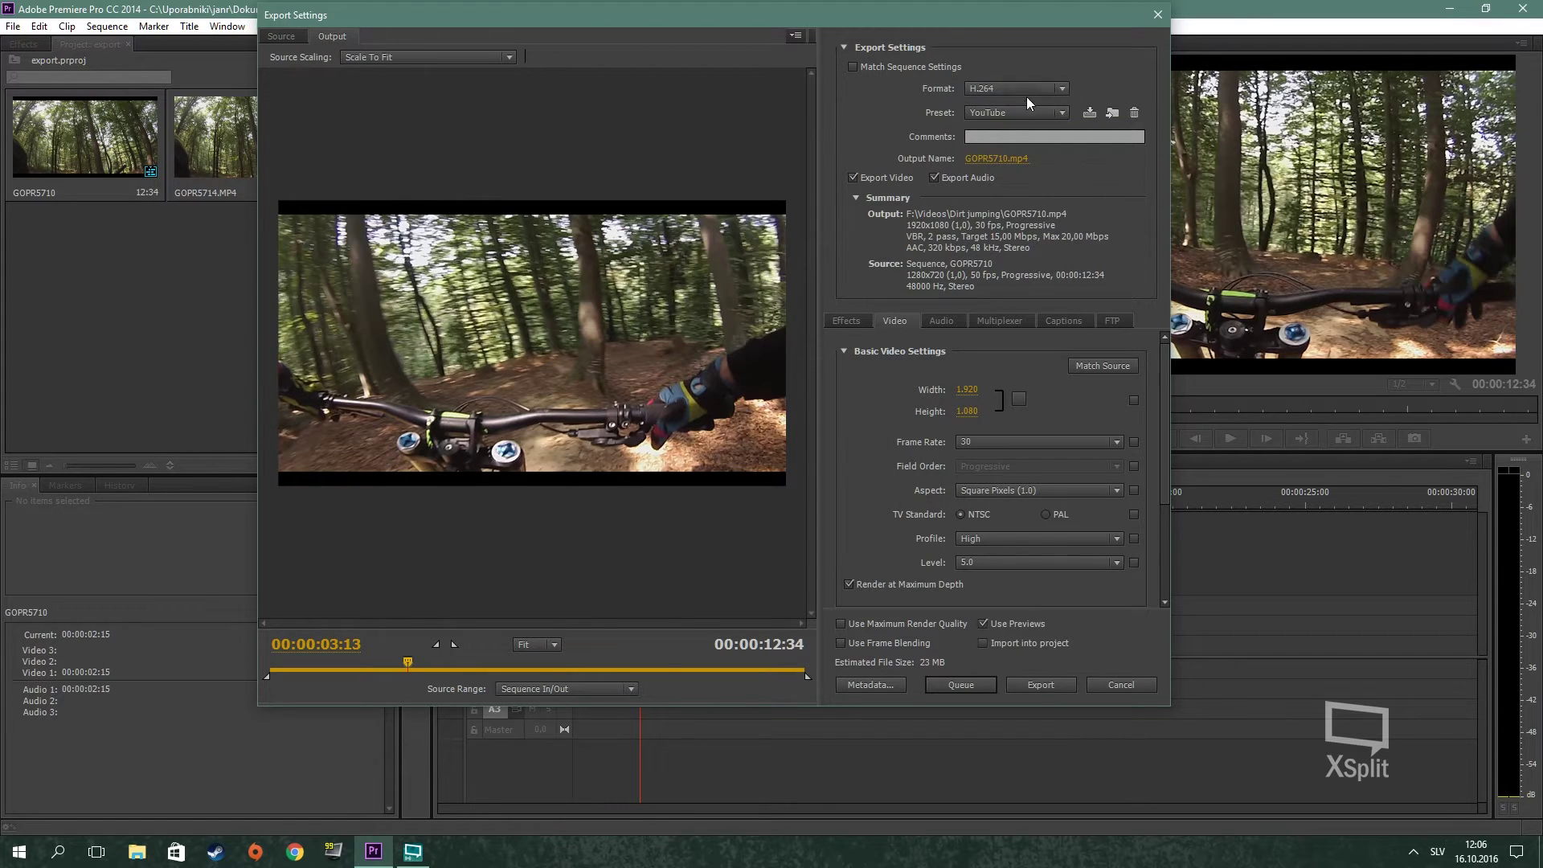
Keep H.264 as the export format and leave the preset on YouTube
left_click(1056, 91)
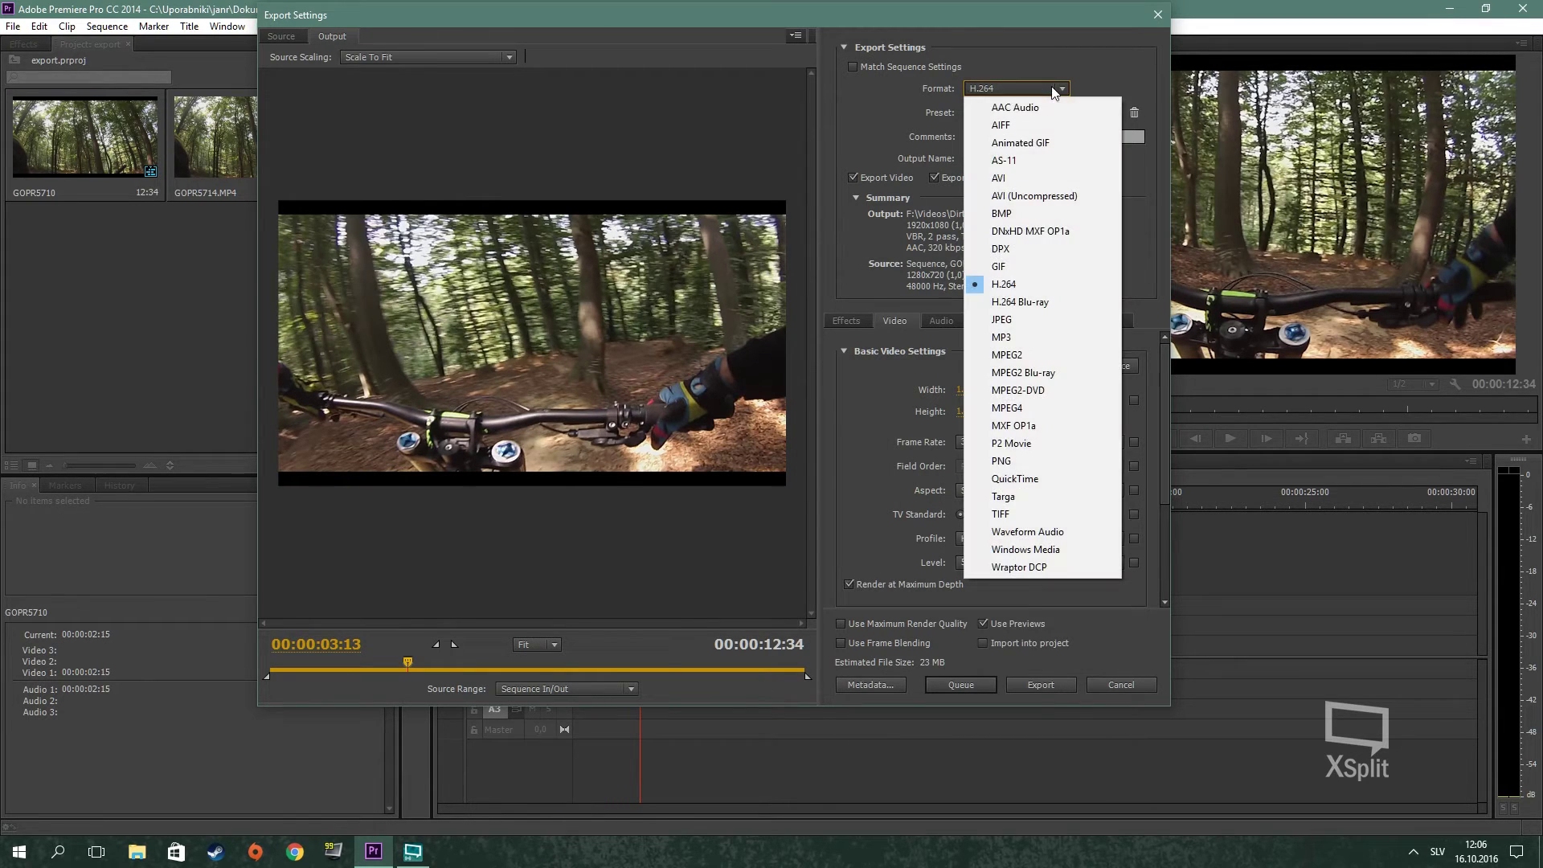
left_click(1023, 282)
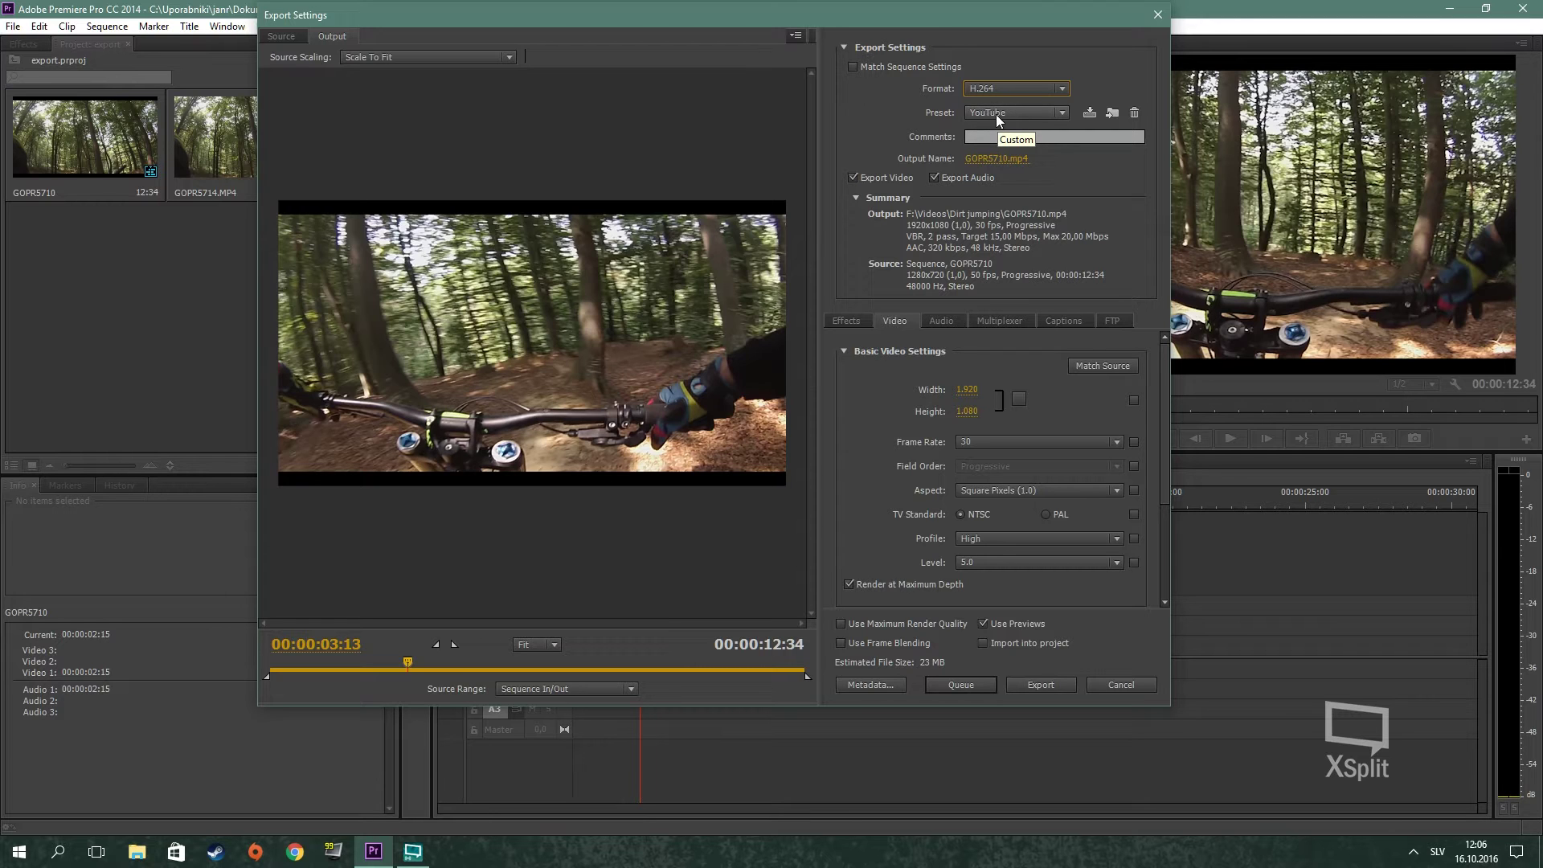
left_click(1064, 114)
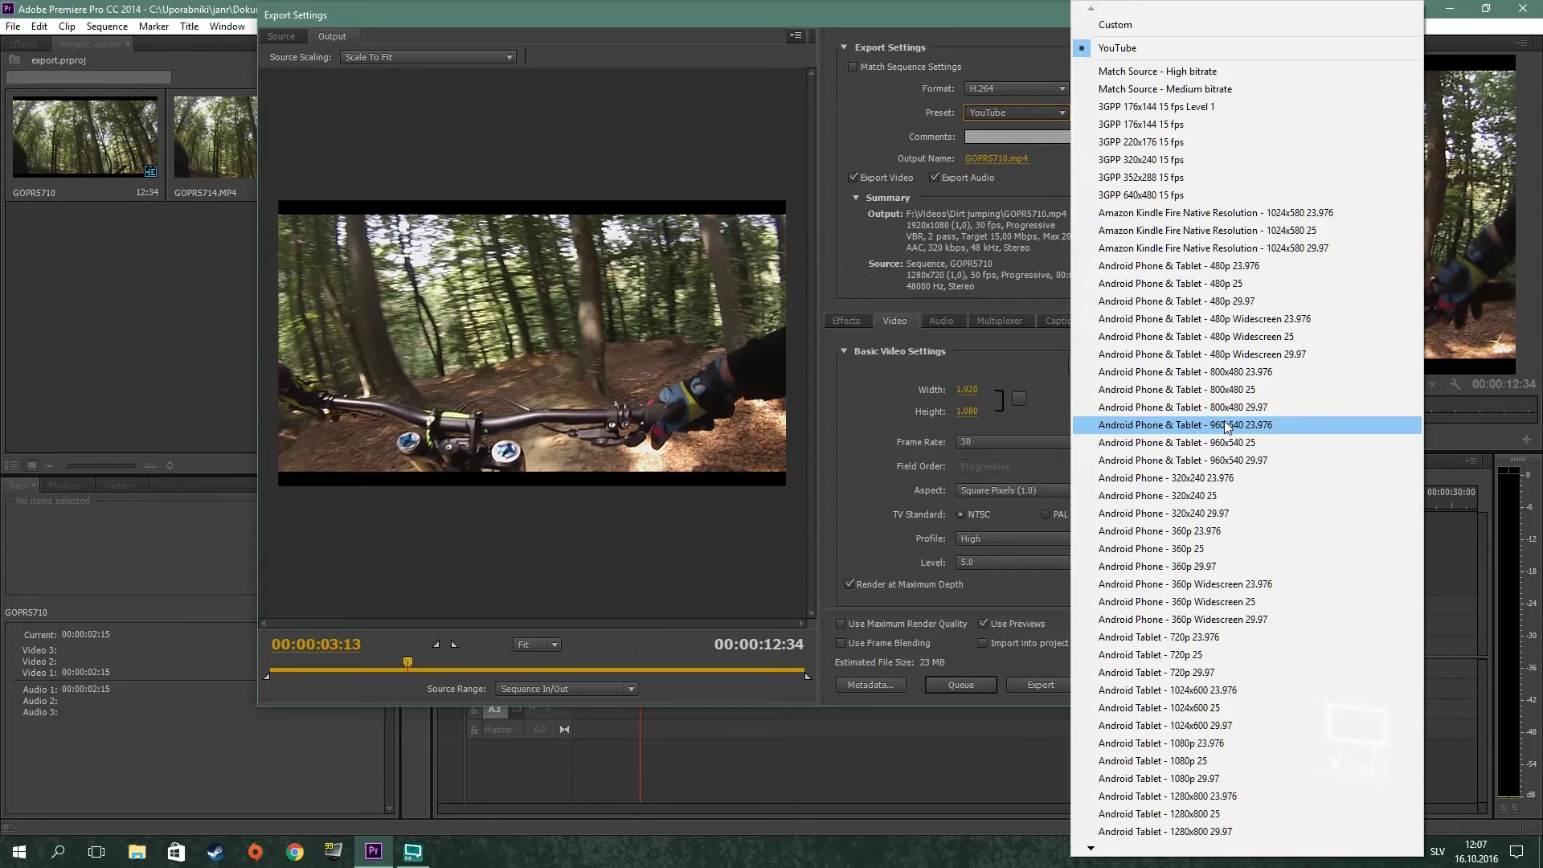
left_click(894, 105)
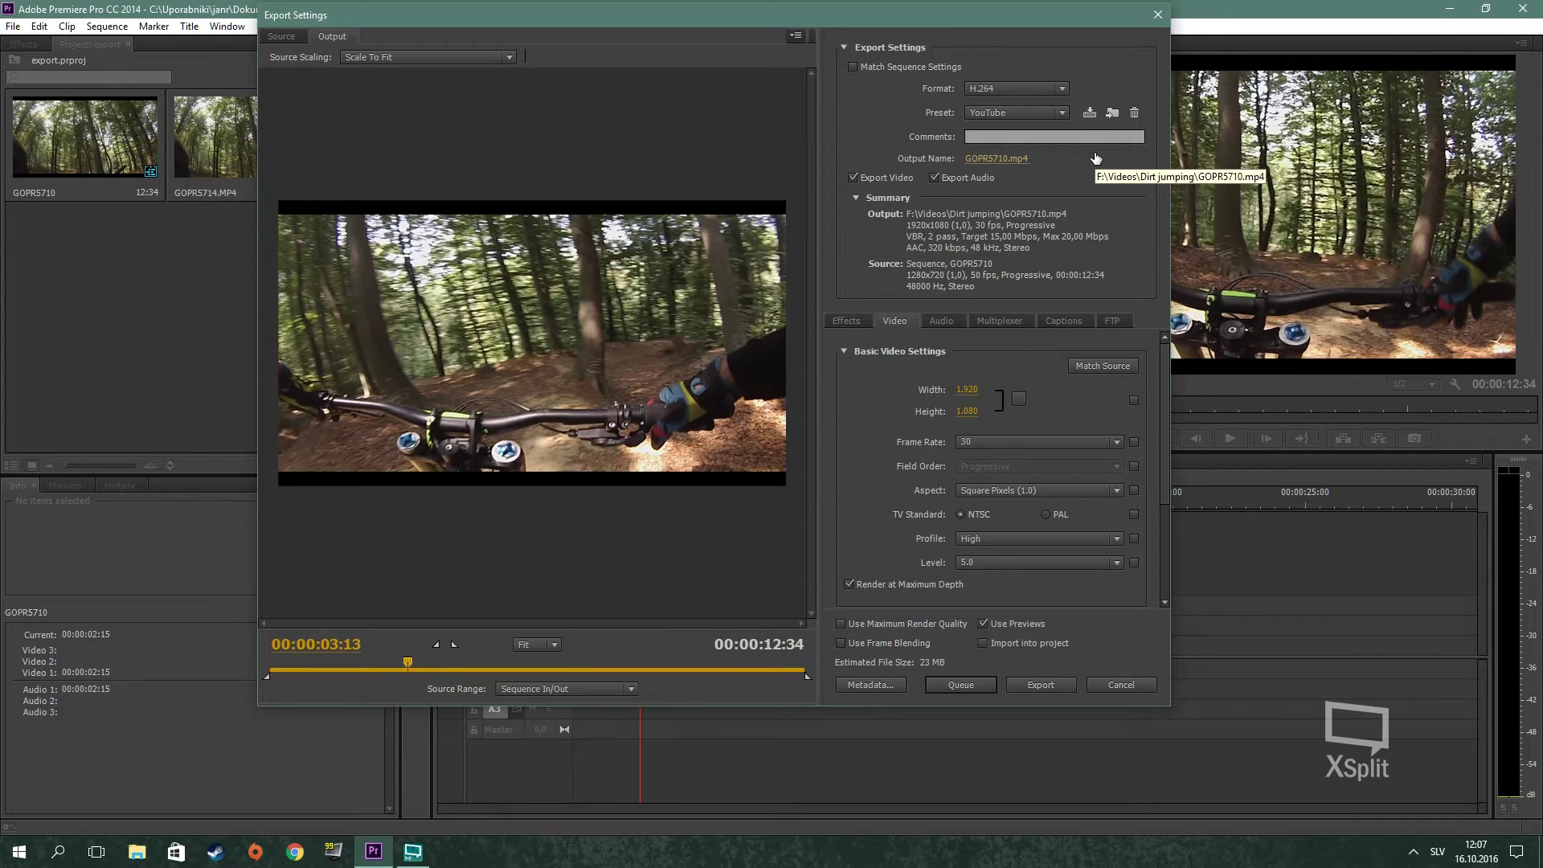
Save a 'test' preset including effects settings, then reapply the YouTube preset
left_click(1088, 113)
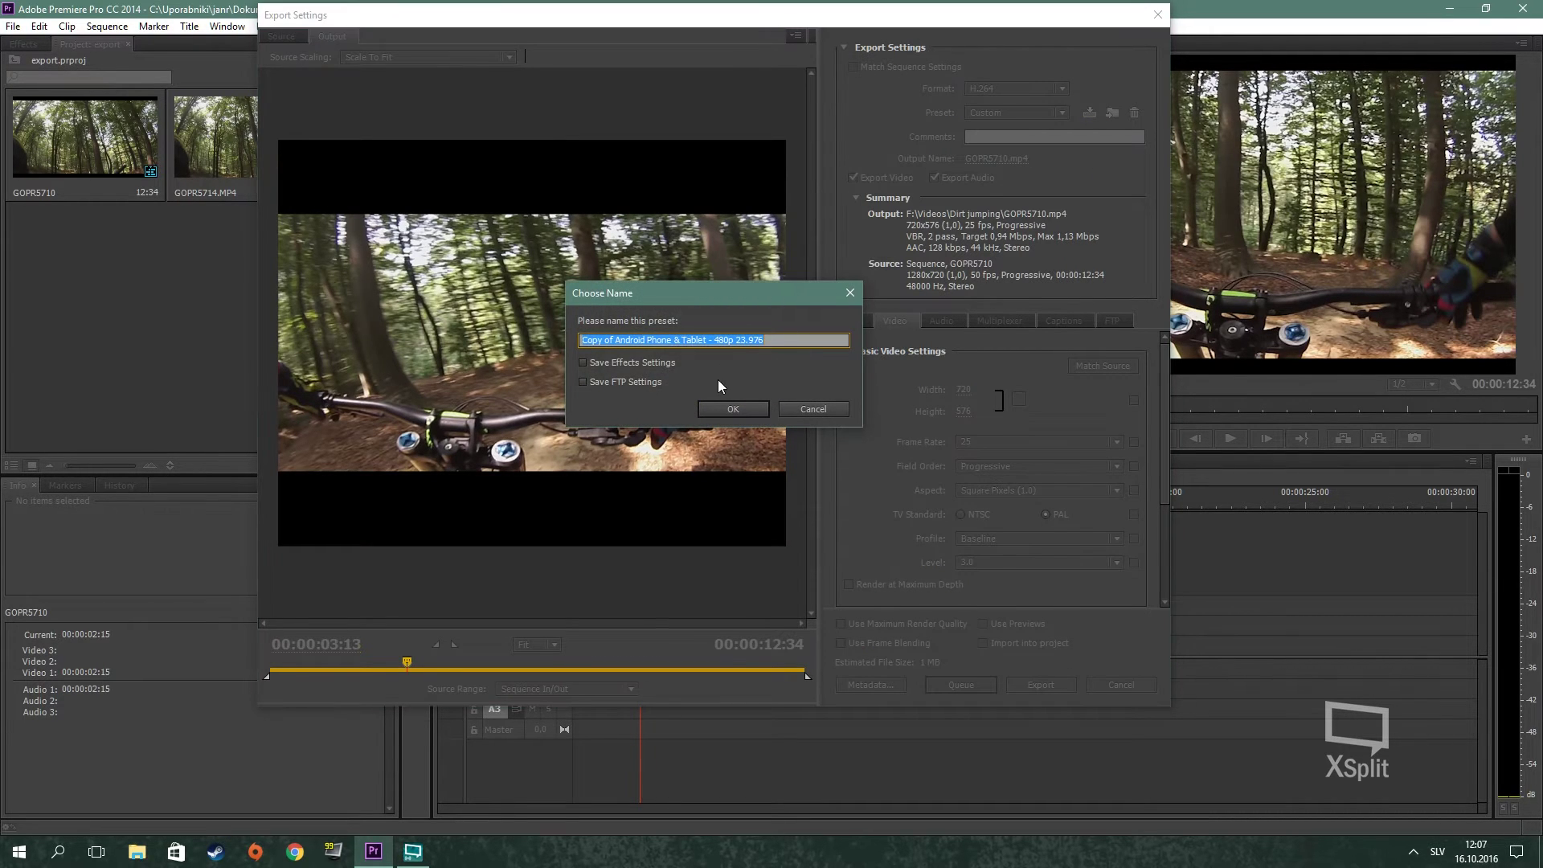
type("test")
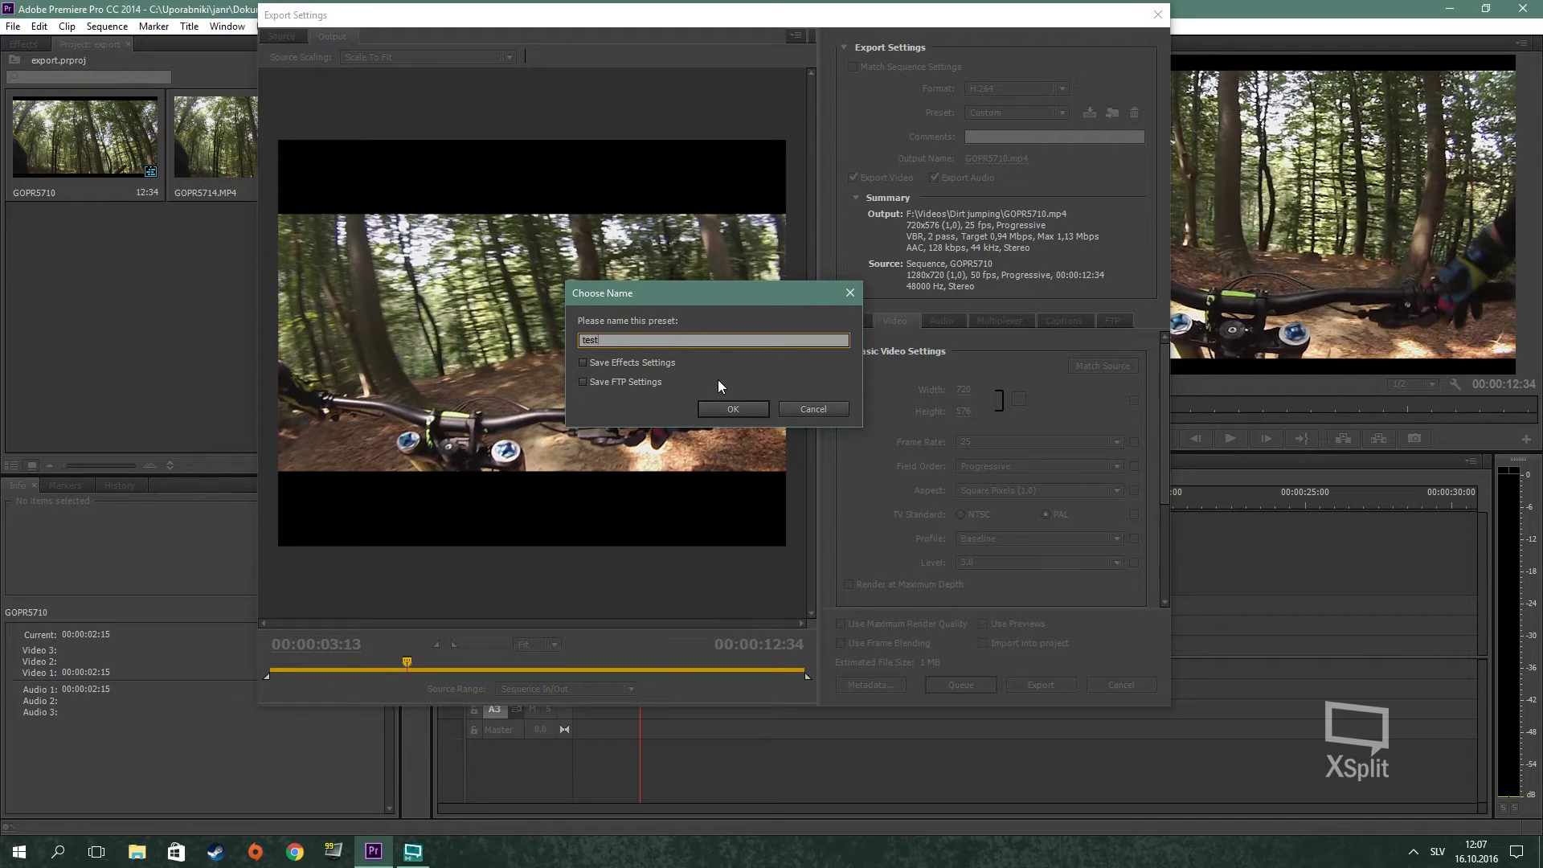
left_click(613, 363)
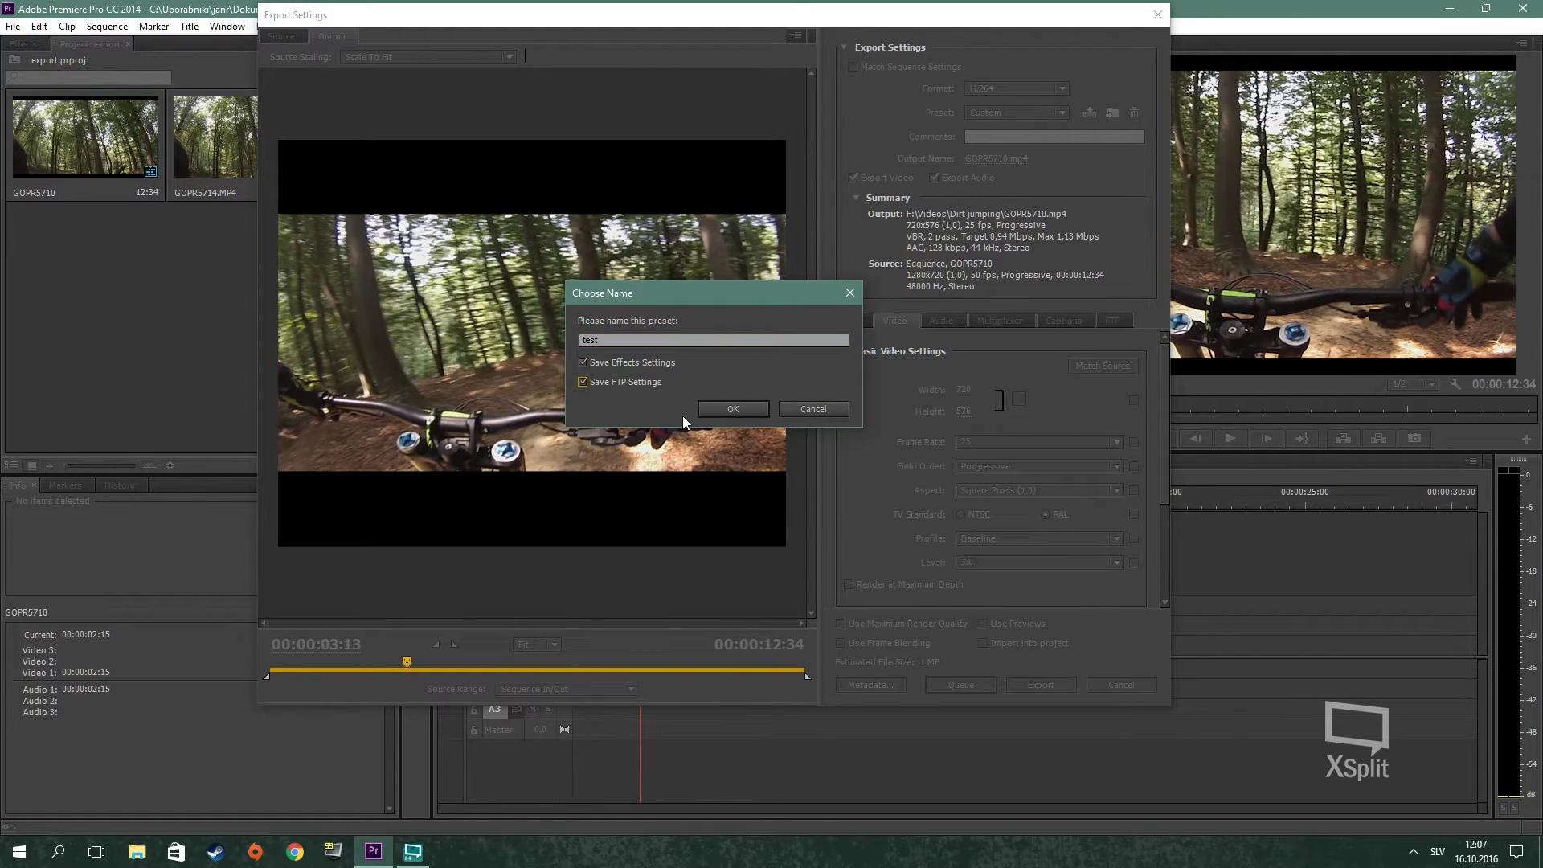
left_click(727, 410)
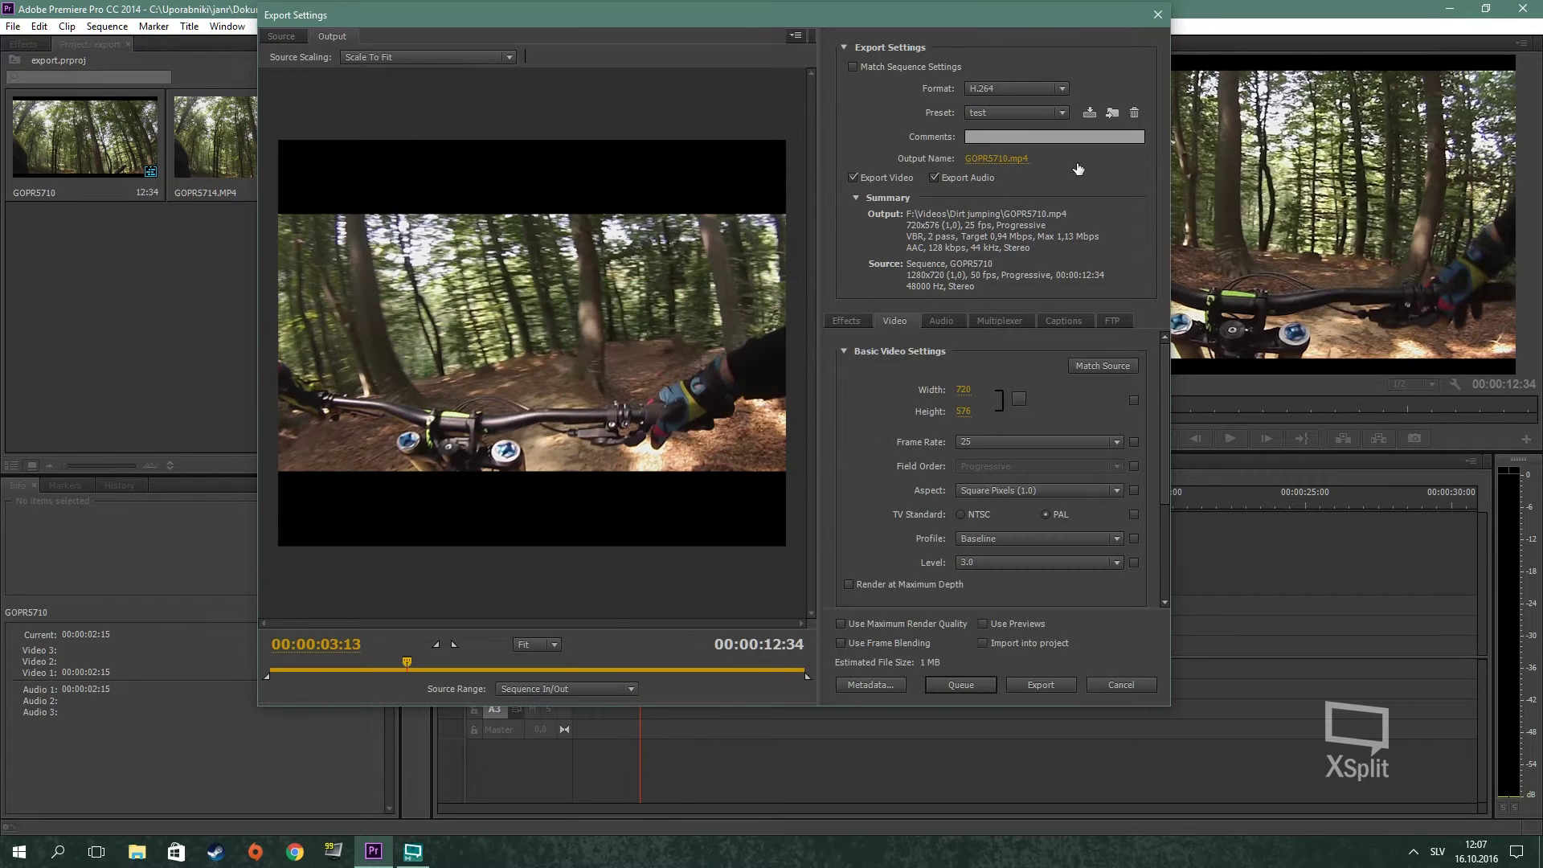
left_click(1056, 112)
left_click(1110, 49)
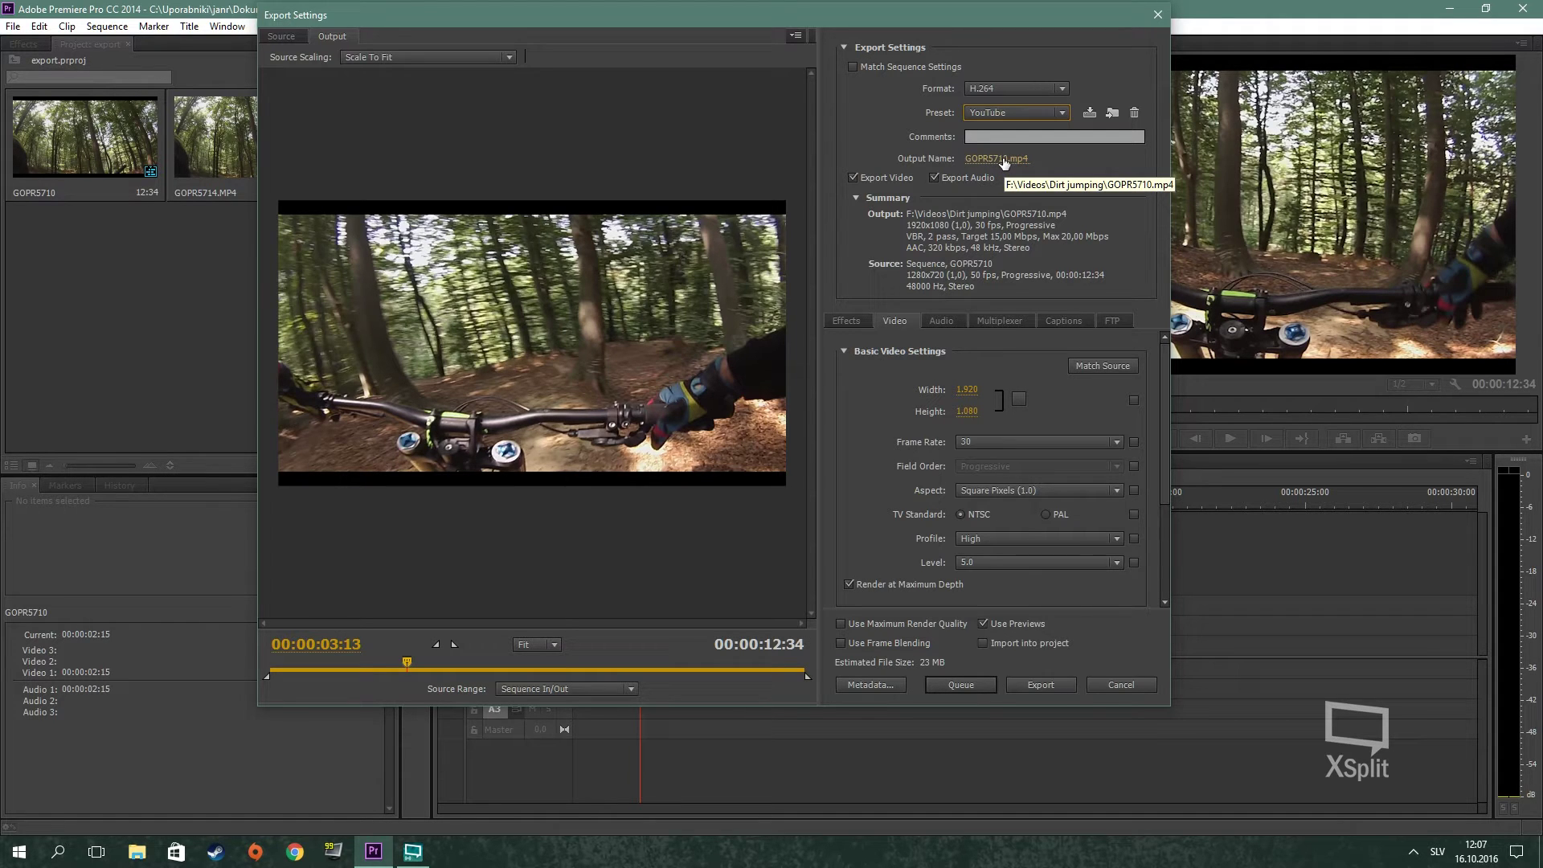
Set the output file to test.mp4 in the Dirt jumping folder
left_click(1001, 159)
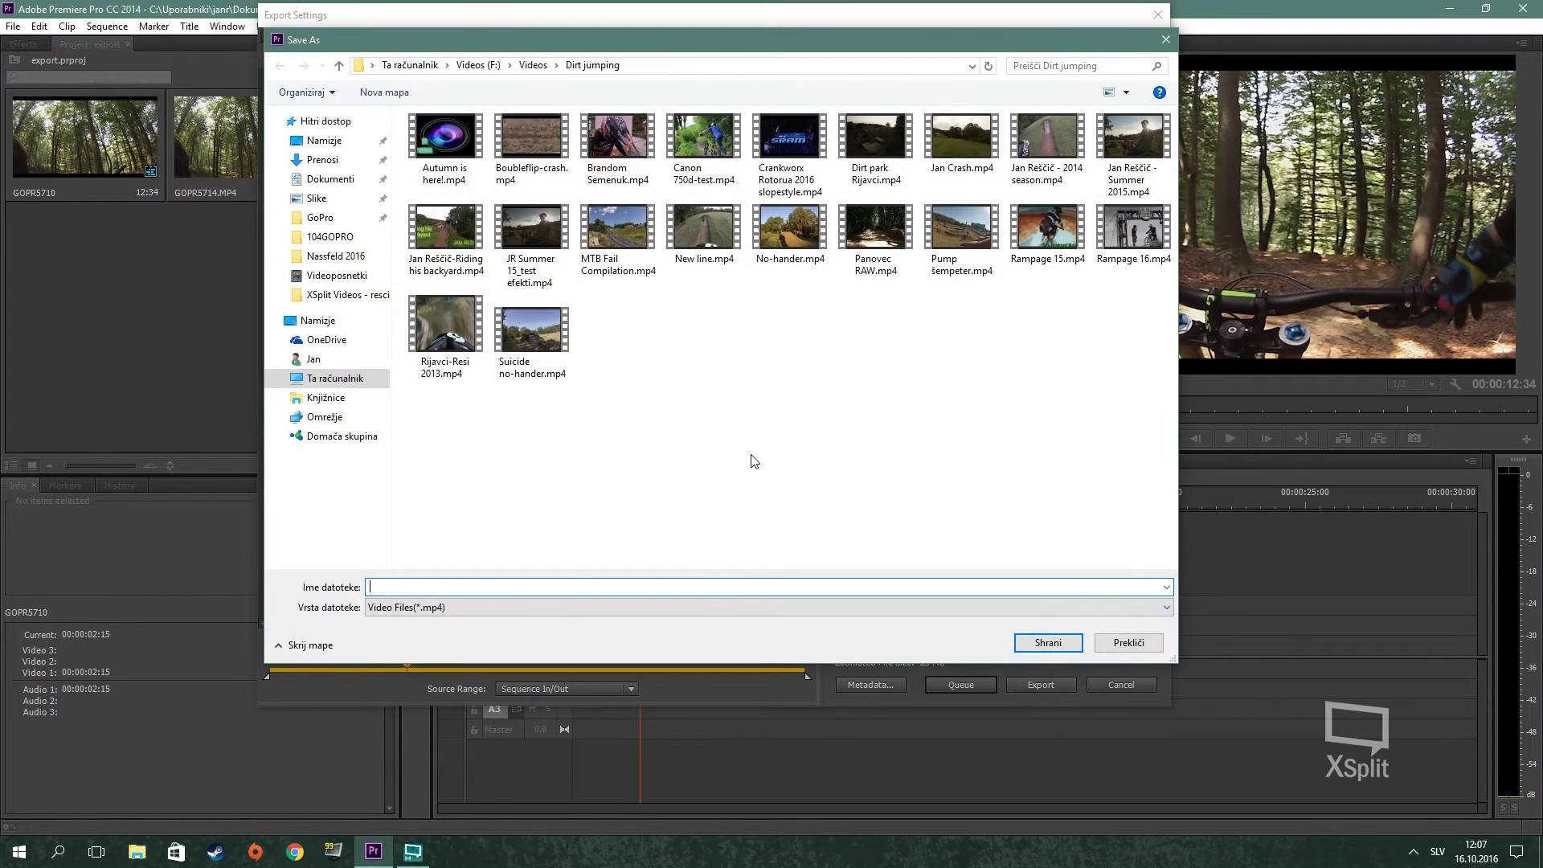
type("test")
left_click(1063, 642)
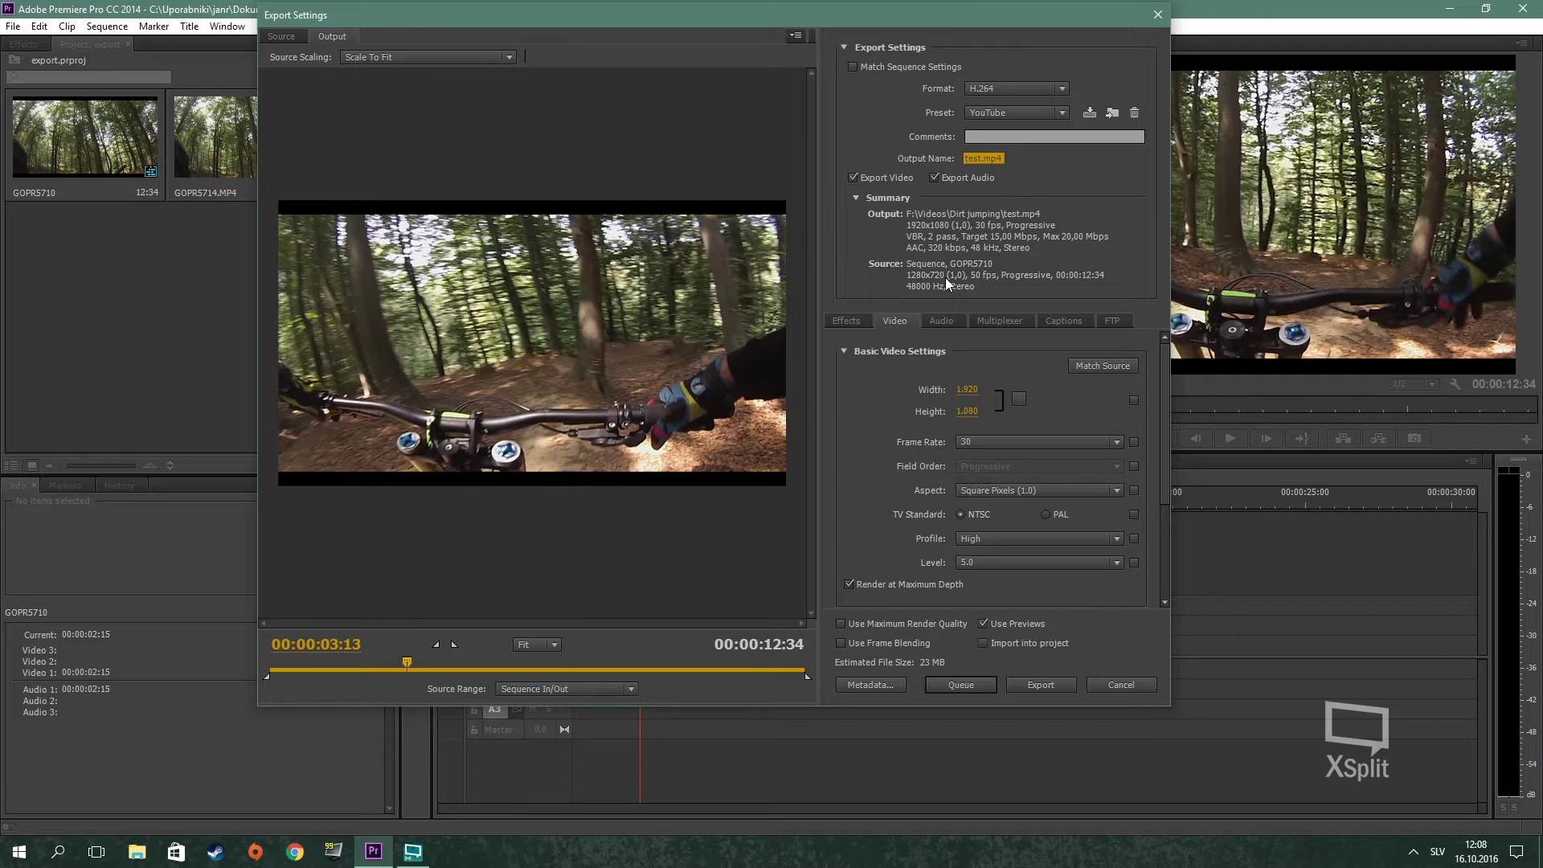
left_click(989, 278)
Edit the output width and set the frame rate to 50 fps
left_click(971, 389)
type("1280")
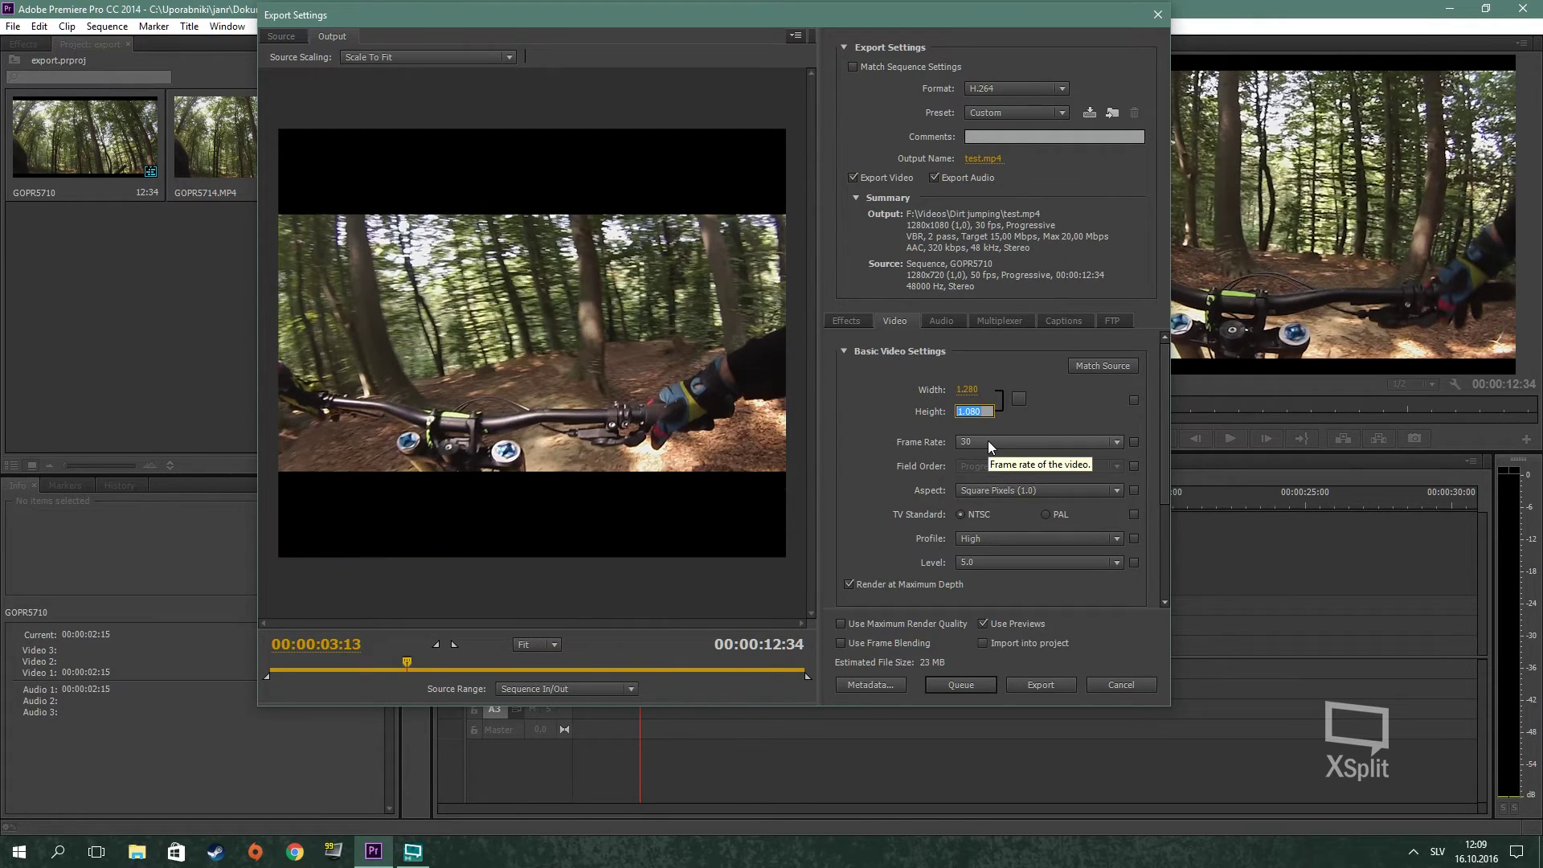
type("720")
left_click(1086, 443)
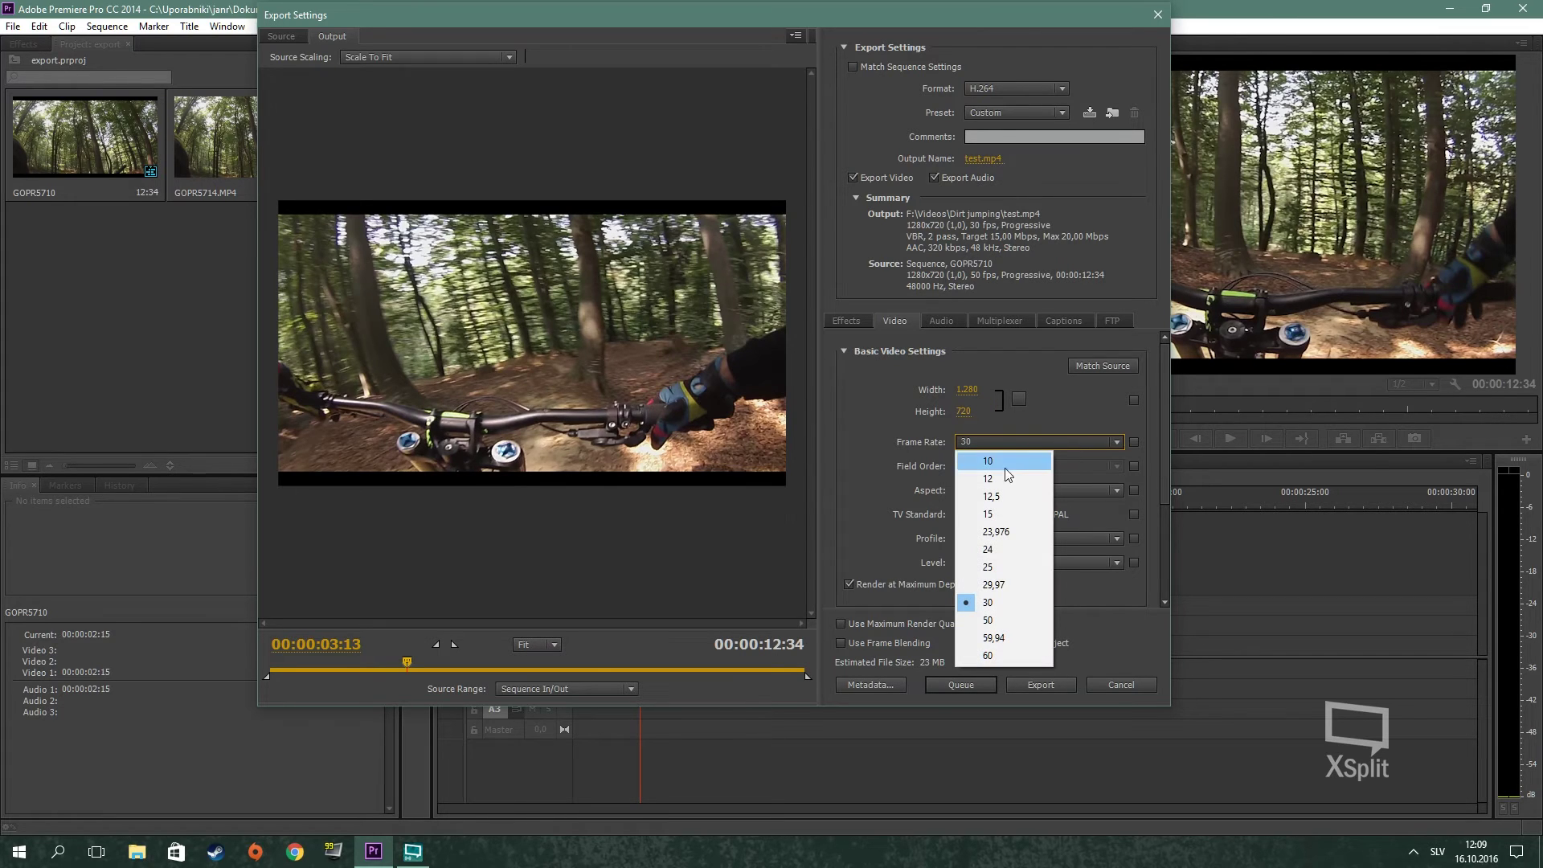
left_click(977, 624)
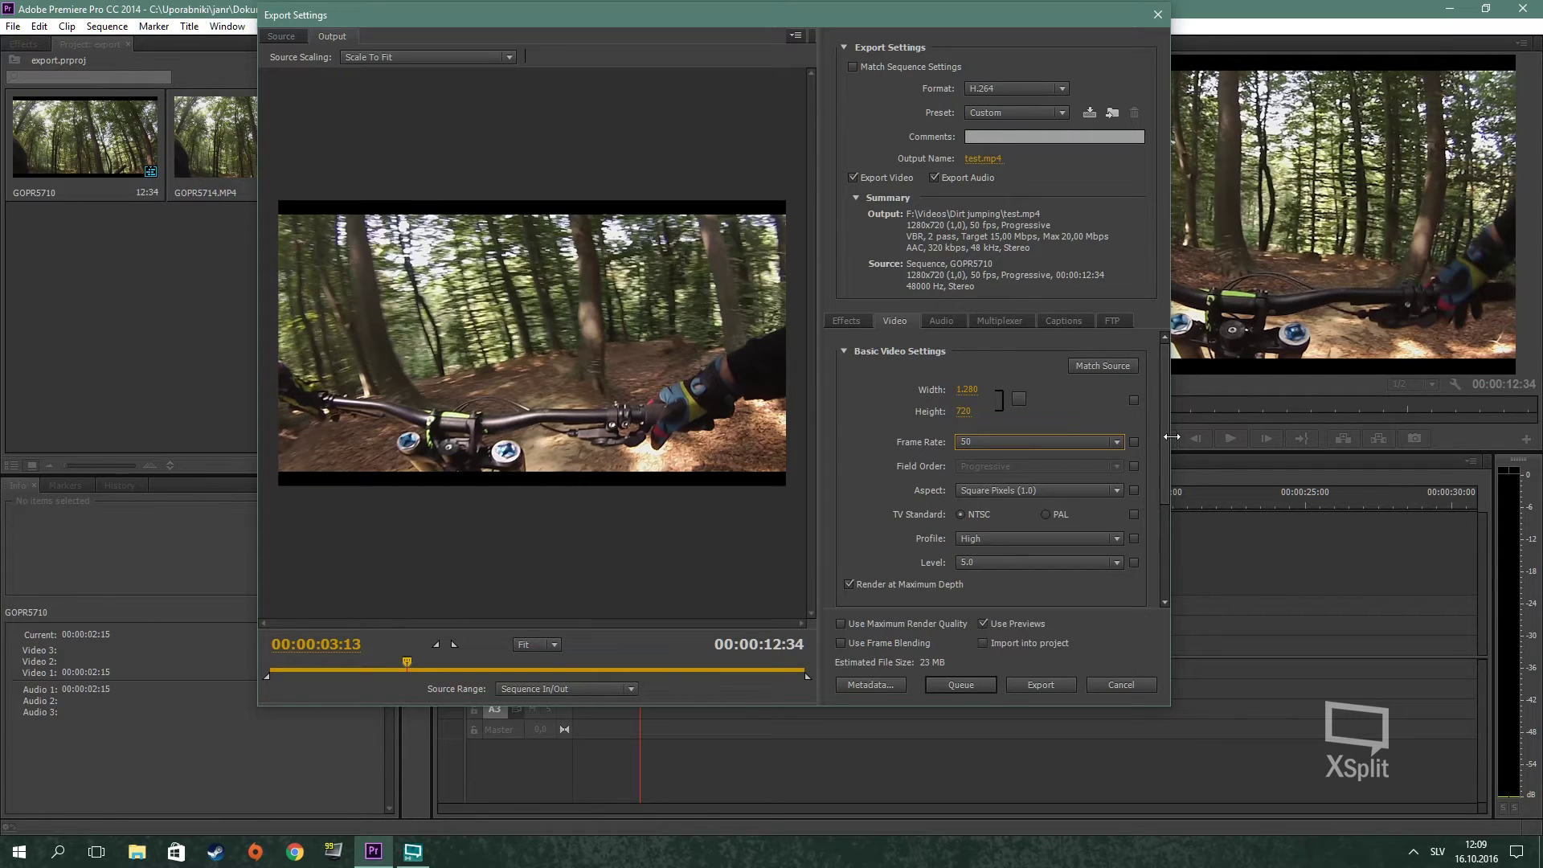
left_click_drag(1163, 436, 1169, 475)
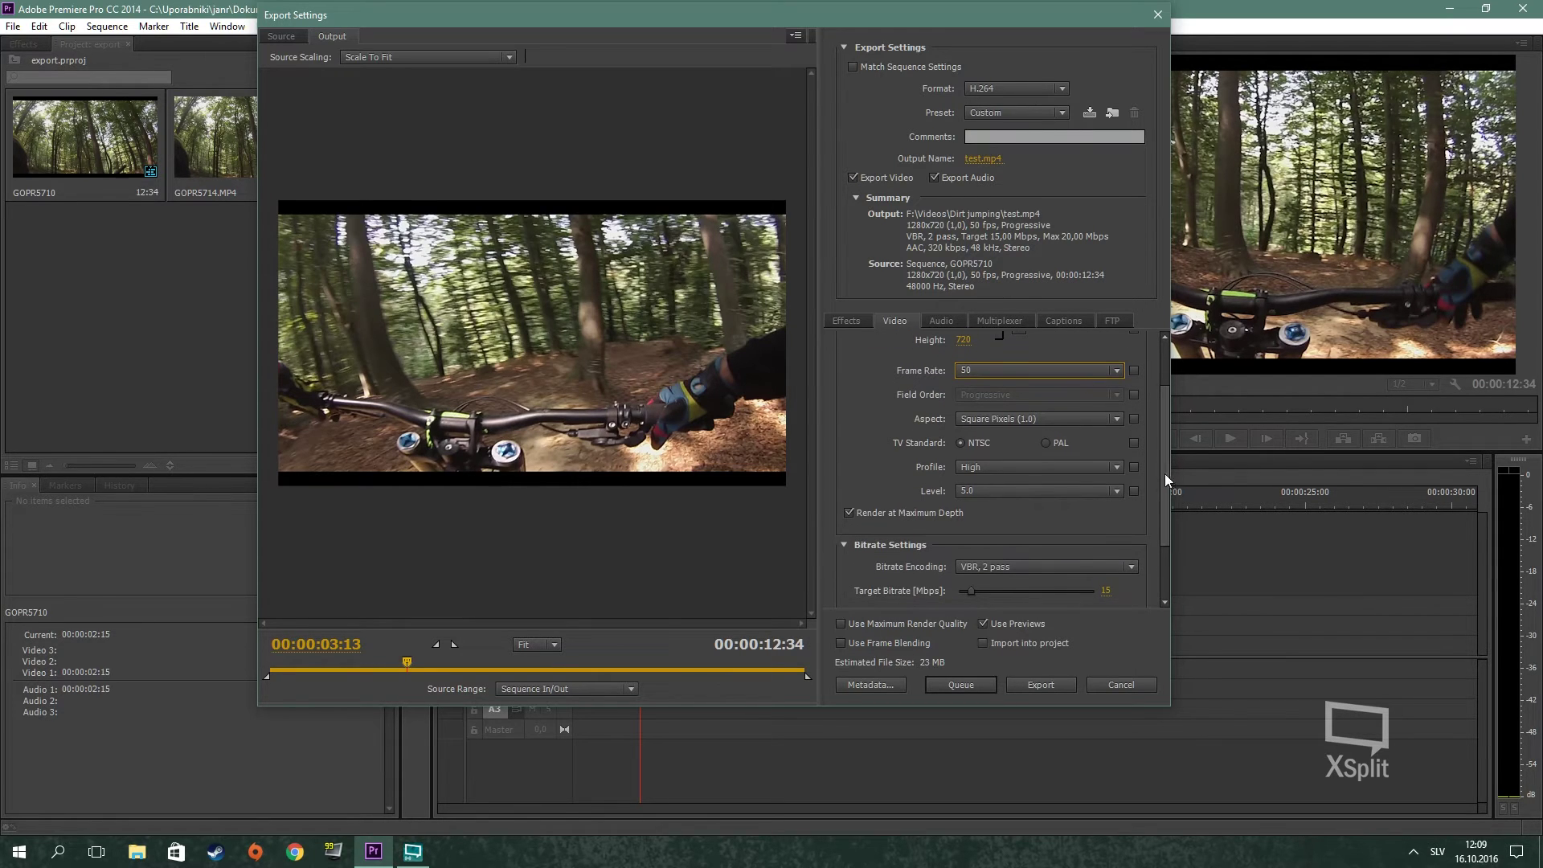
Set the pixel aspect ratio to Square Pixels (1.0), replacing a brief D1/DV PAL choice
left_click(1039, 419)
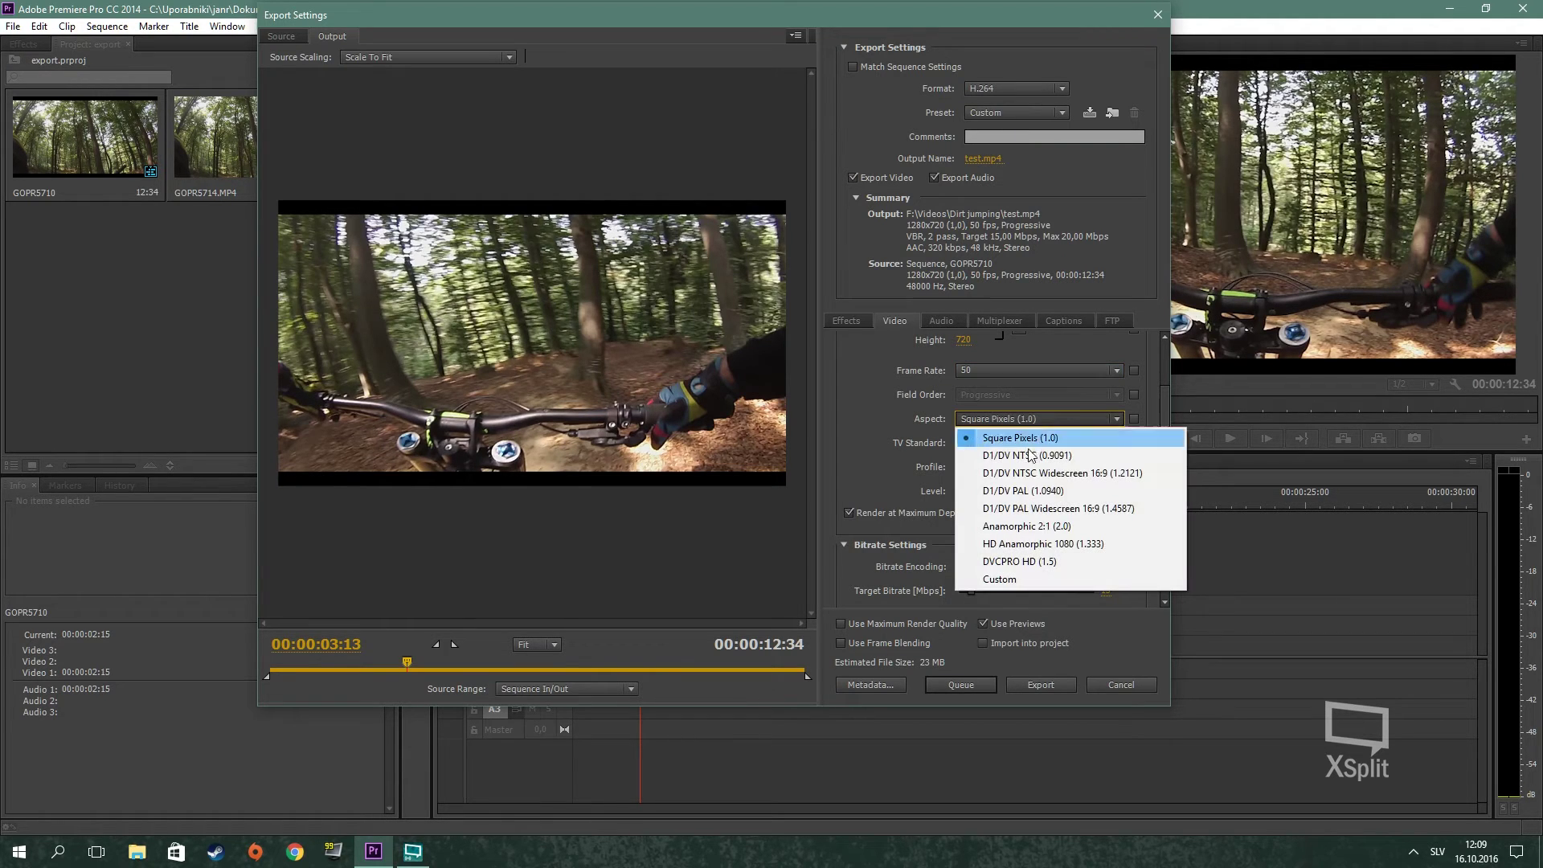
left_click(1010, 498)
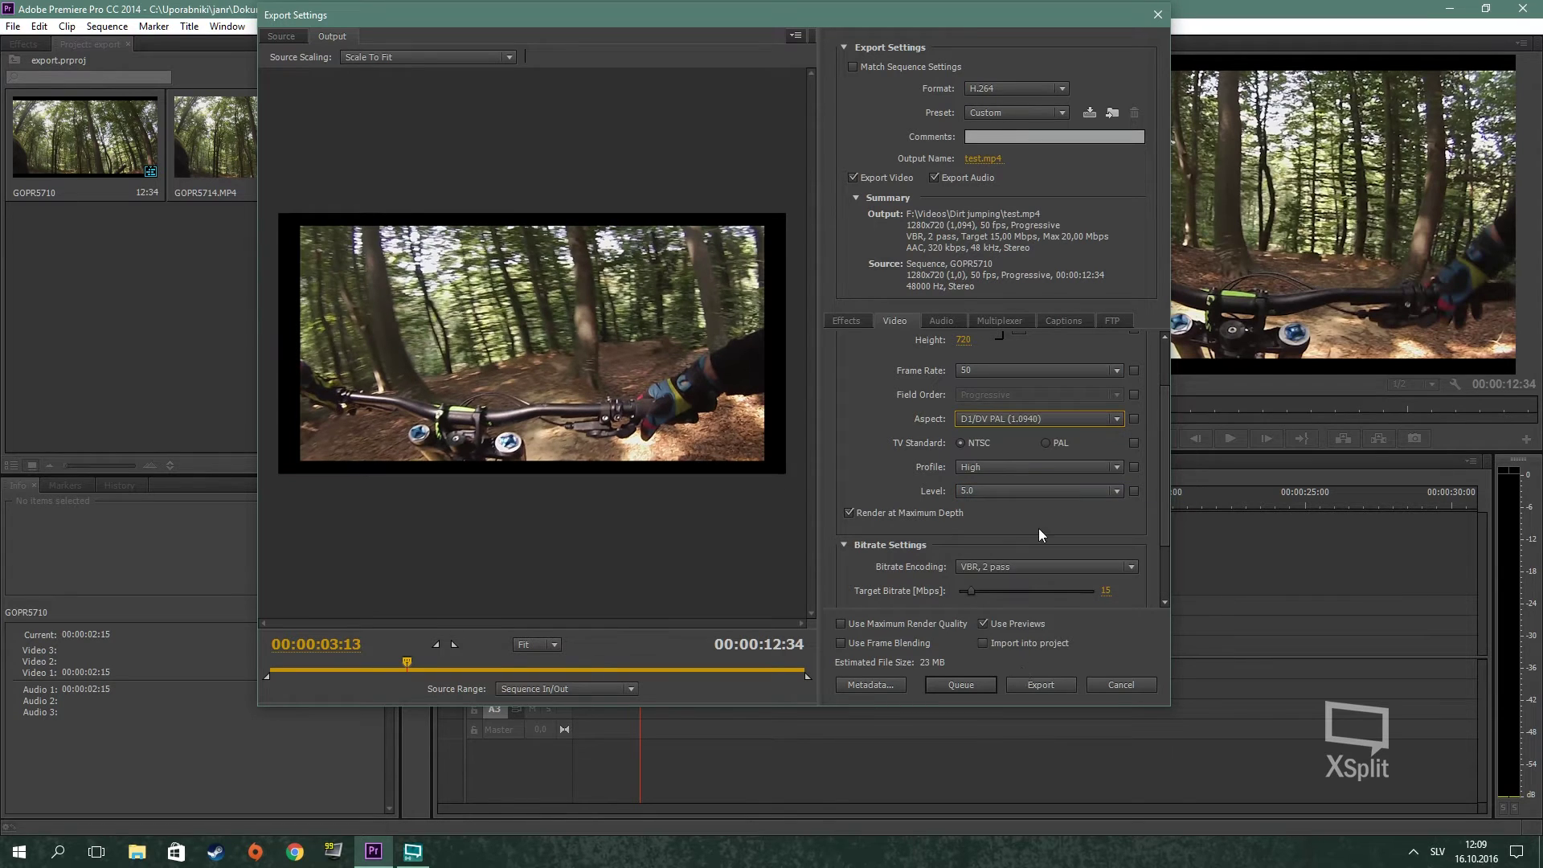
left_click(1016, 418)
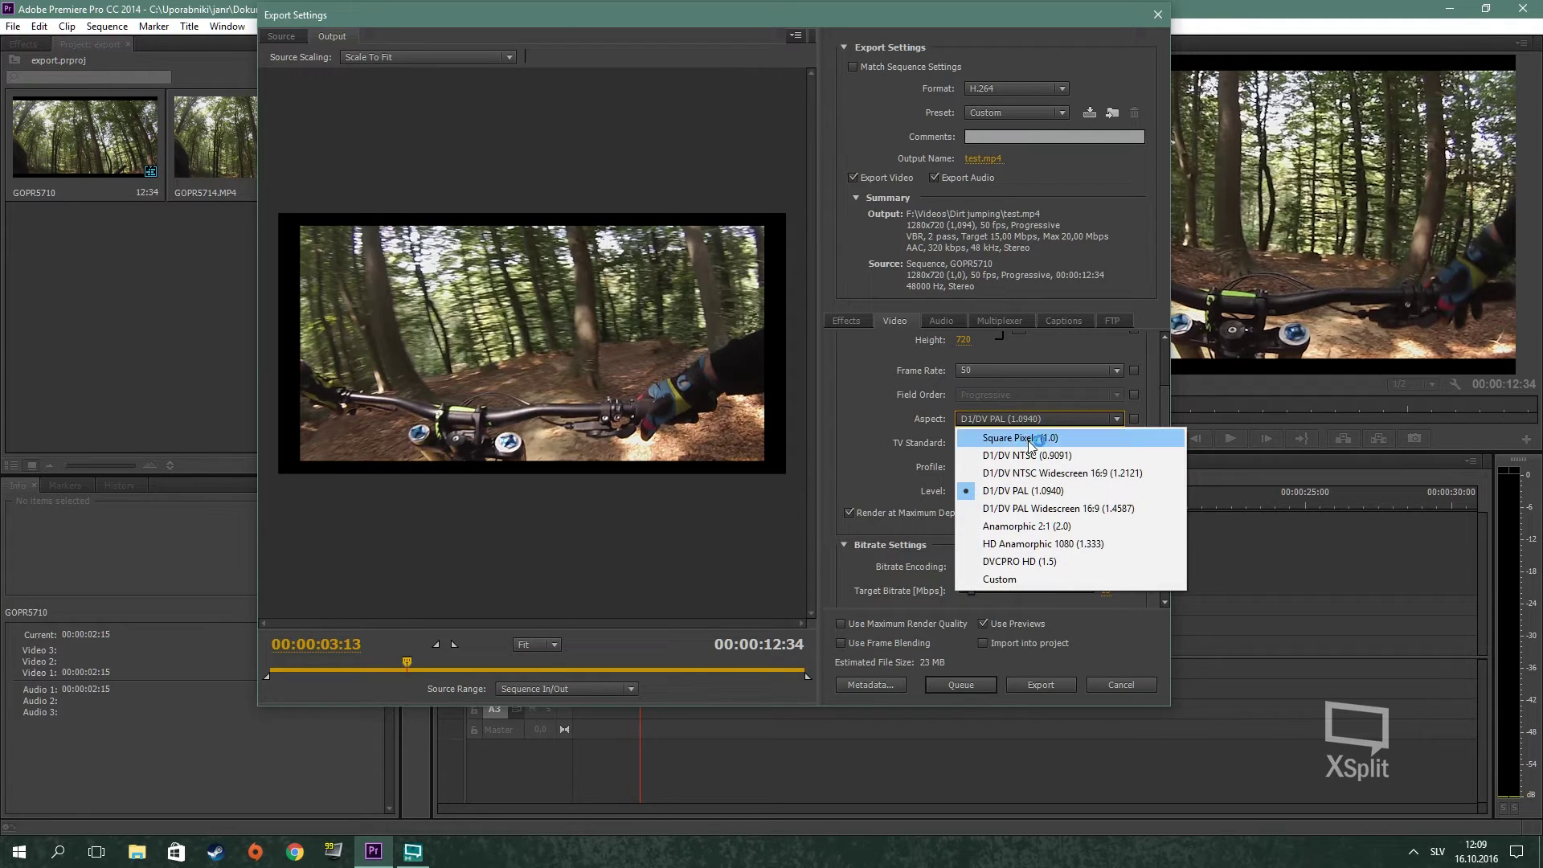
left_click(1034, 440)
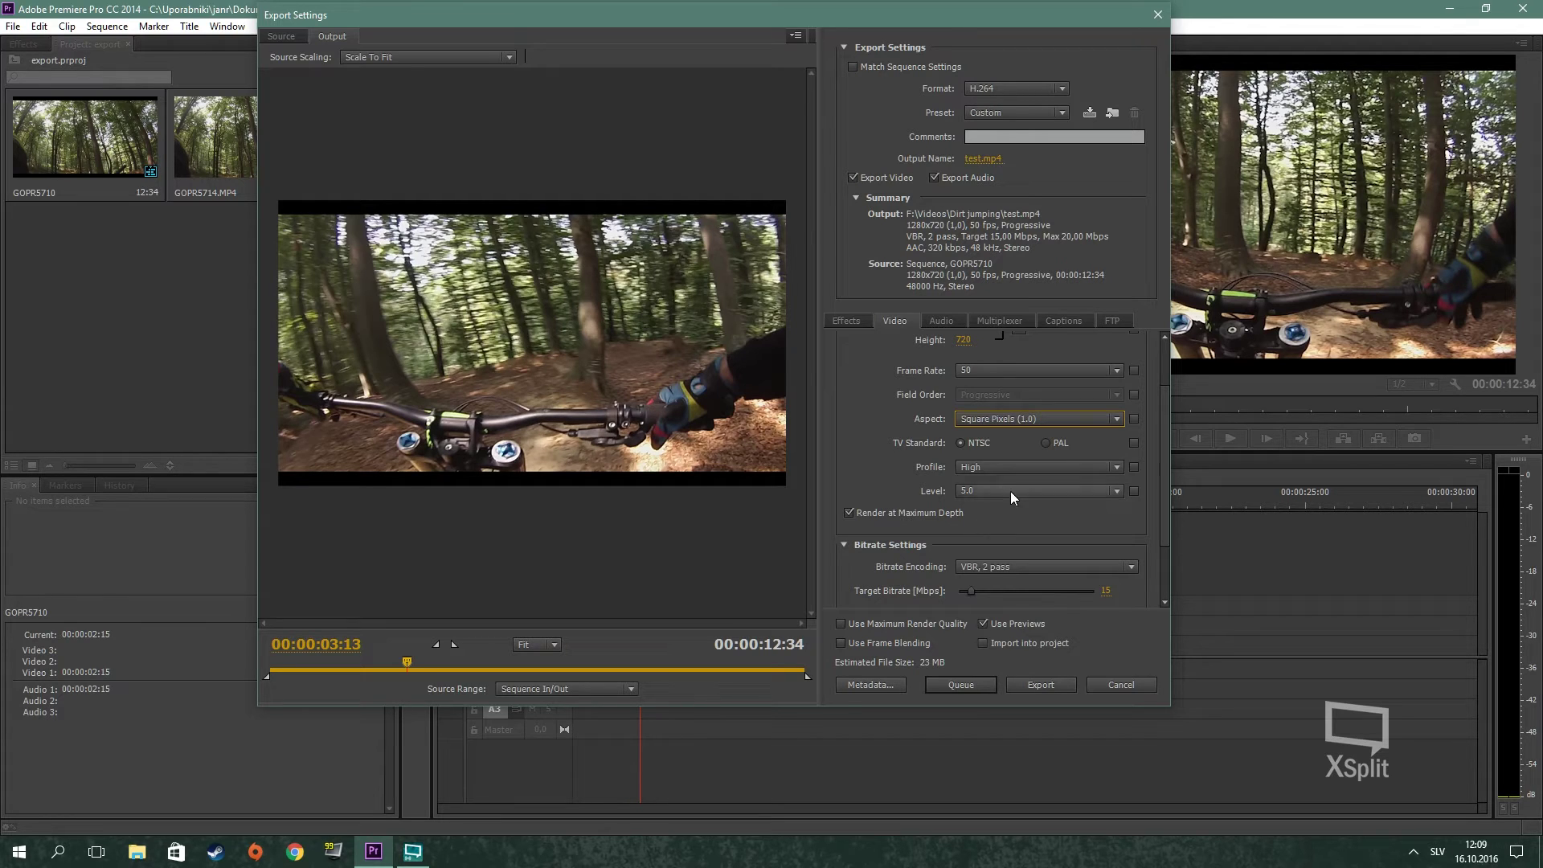
Keep the High encoding profile and choose H.264 level 5.1
left_click(1019, 465)
left_click(993, 519)
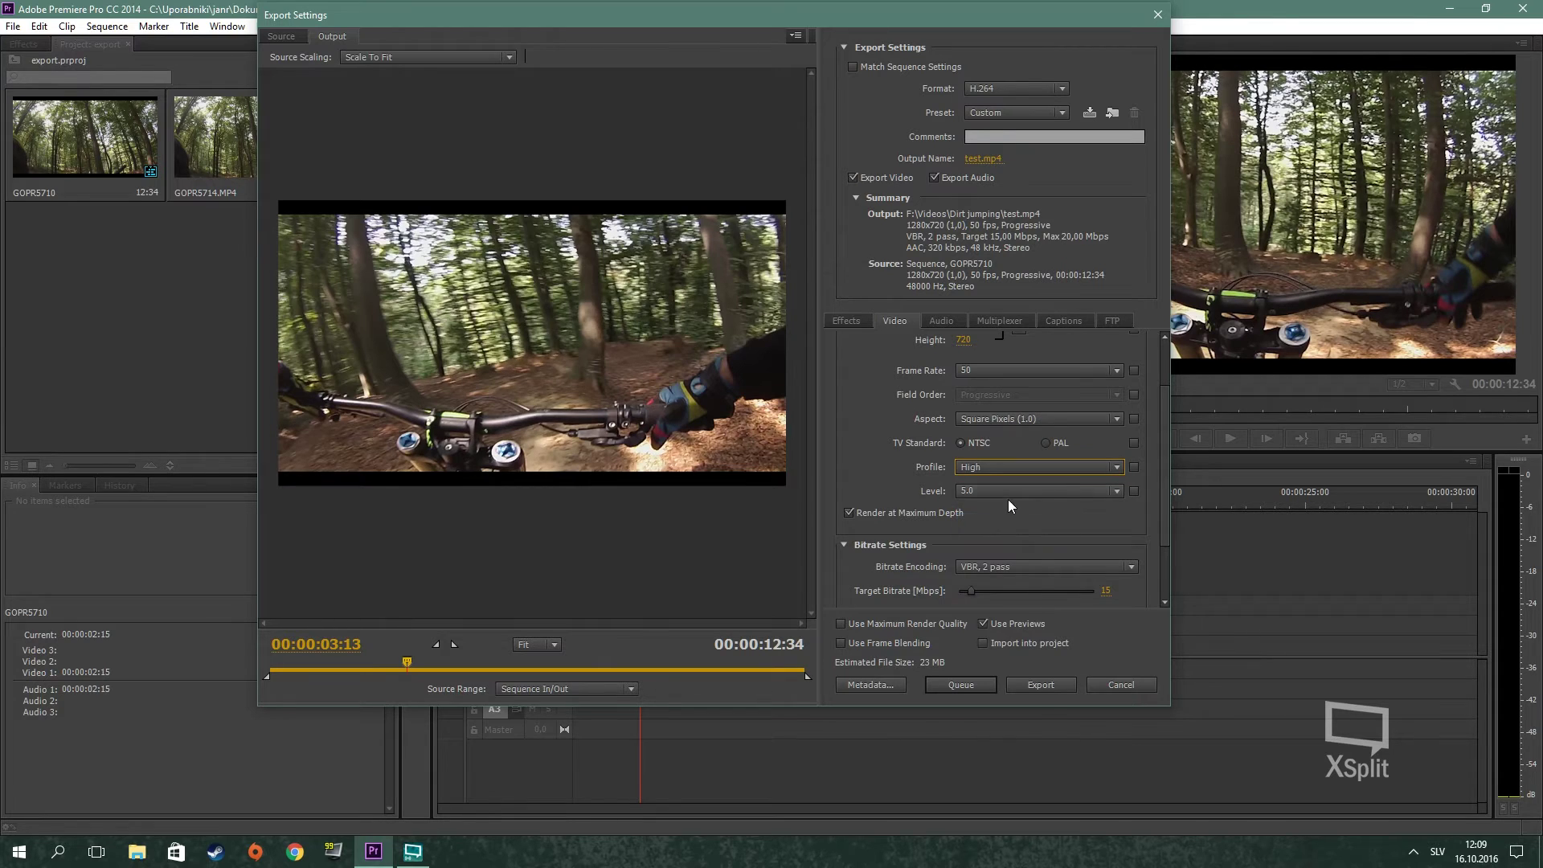
left_click(1010, 492)
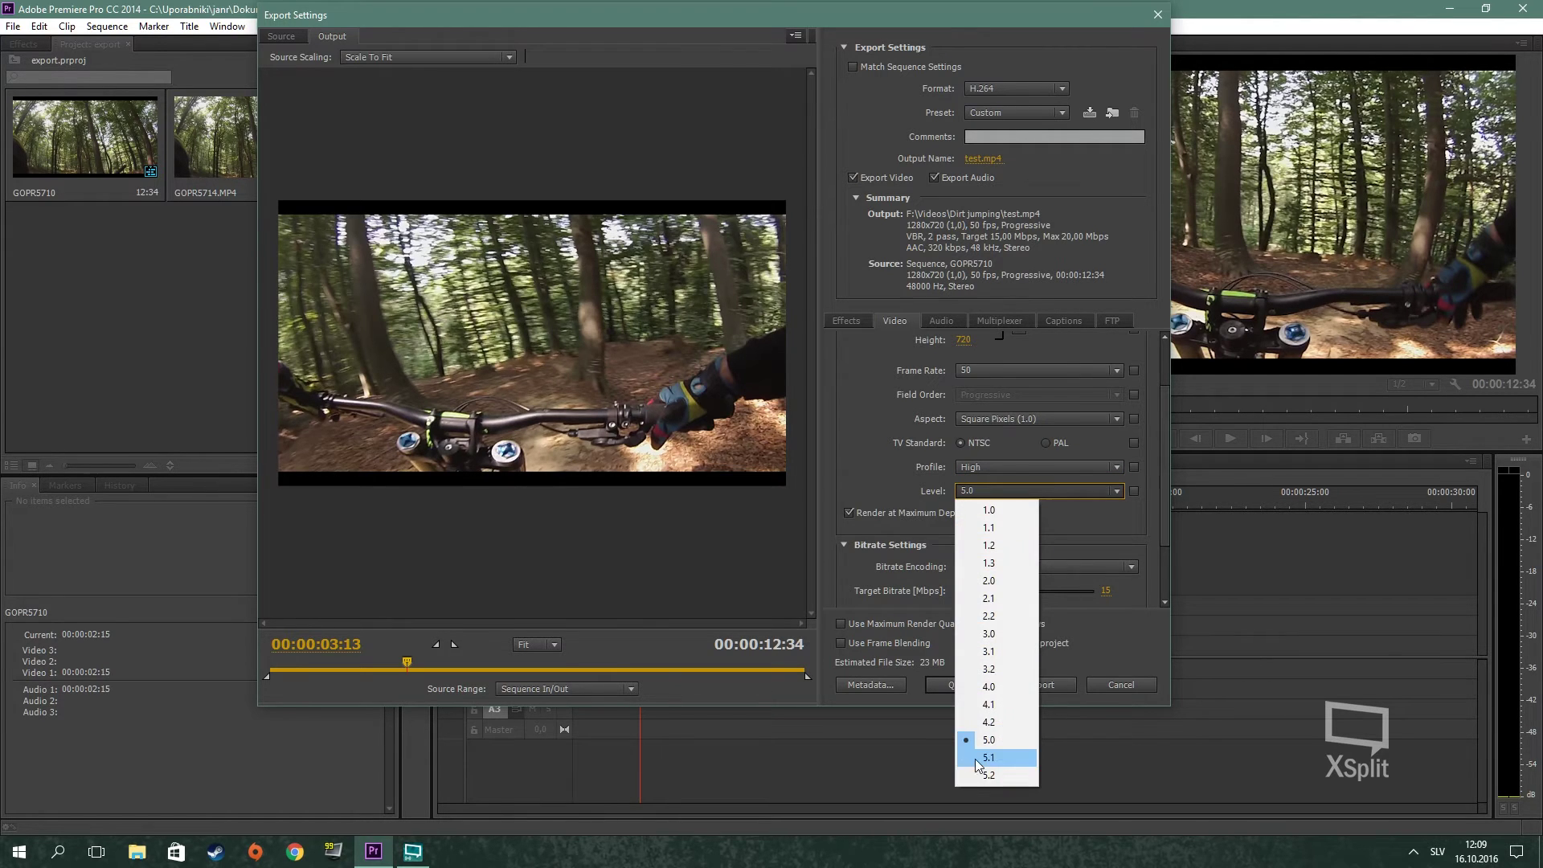
left_click(976, 759)
scroll(1162, 471, "up", 1)
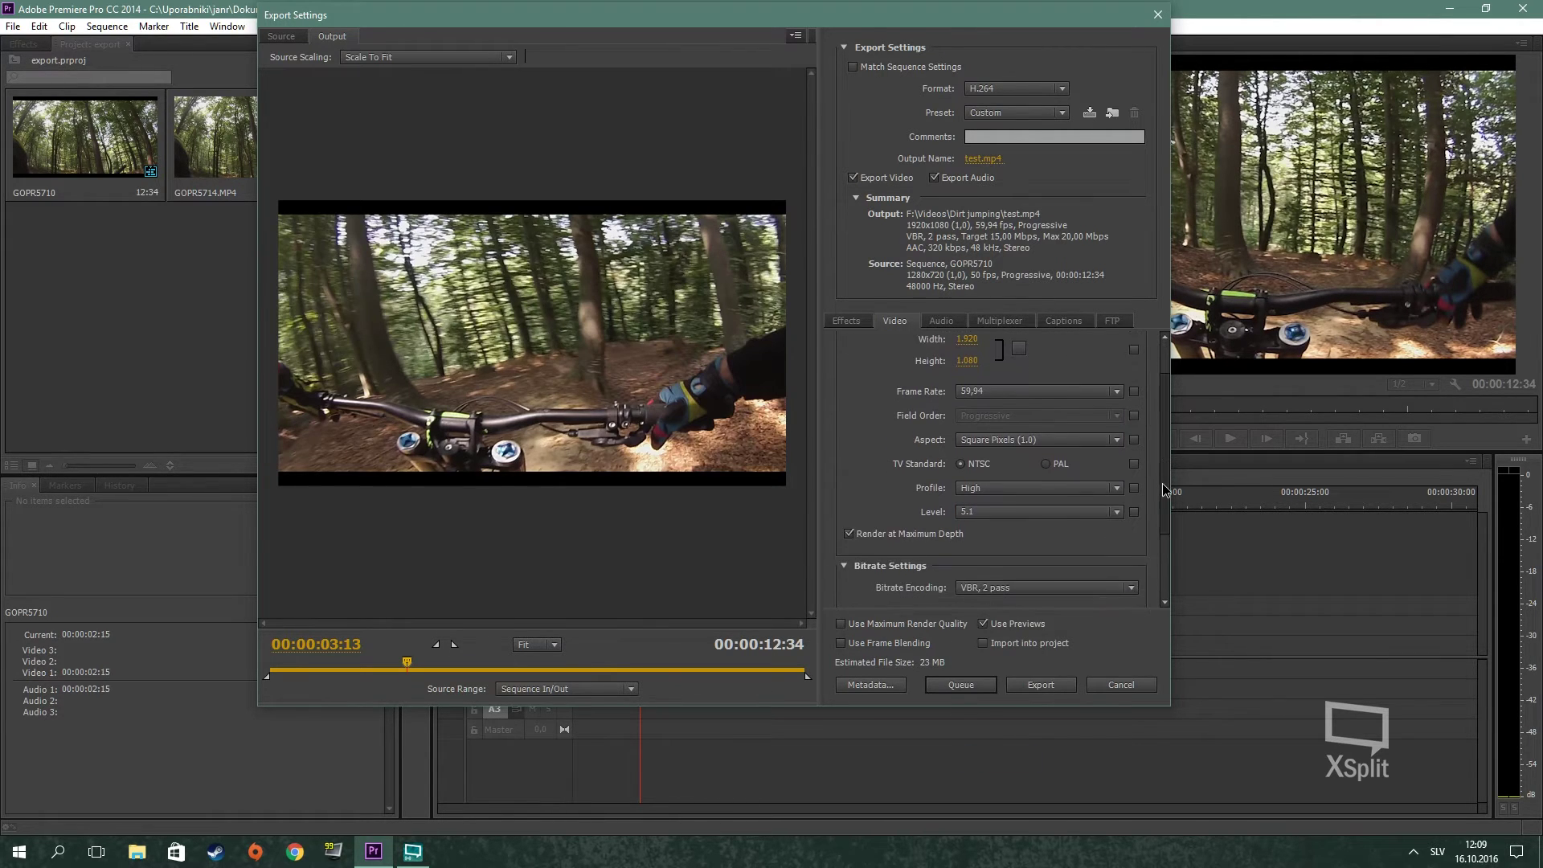
left_click_drag(1162, 489, 1164, 542)
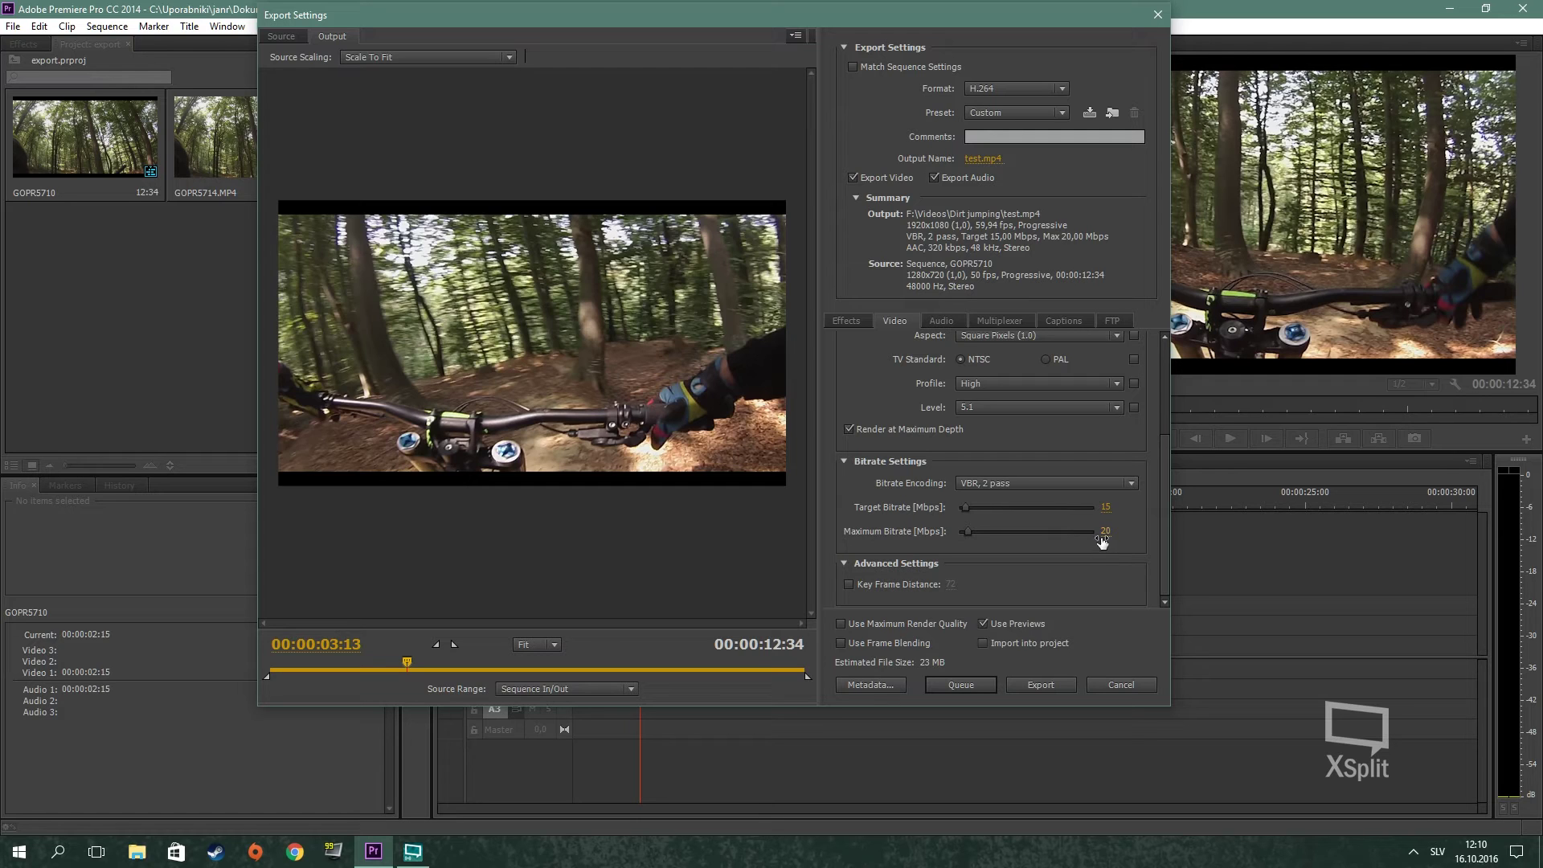
left_click(1115, 485)
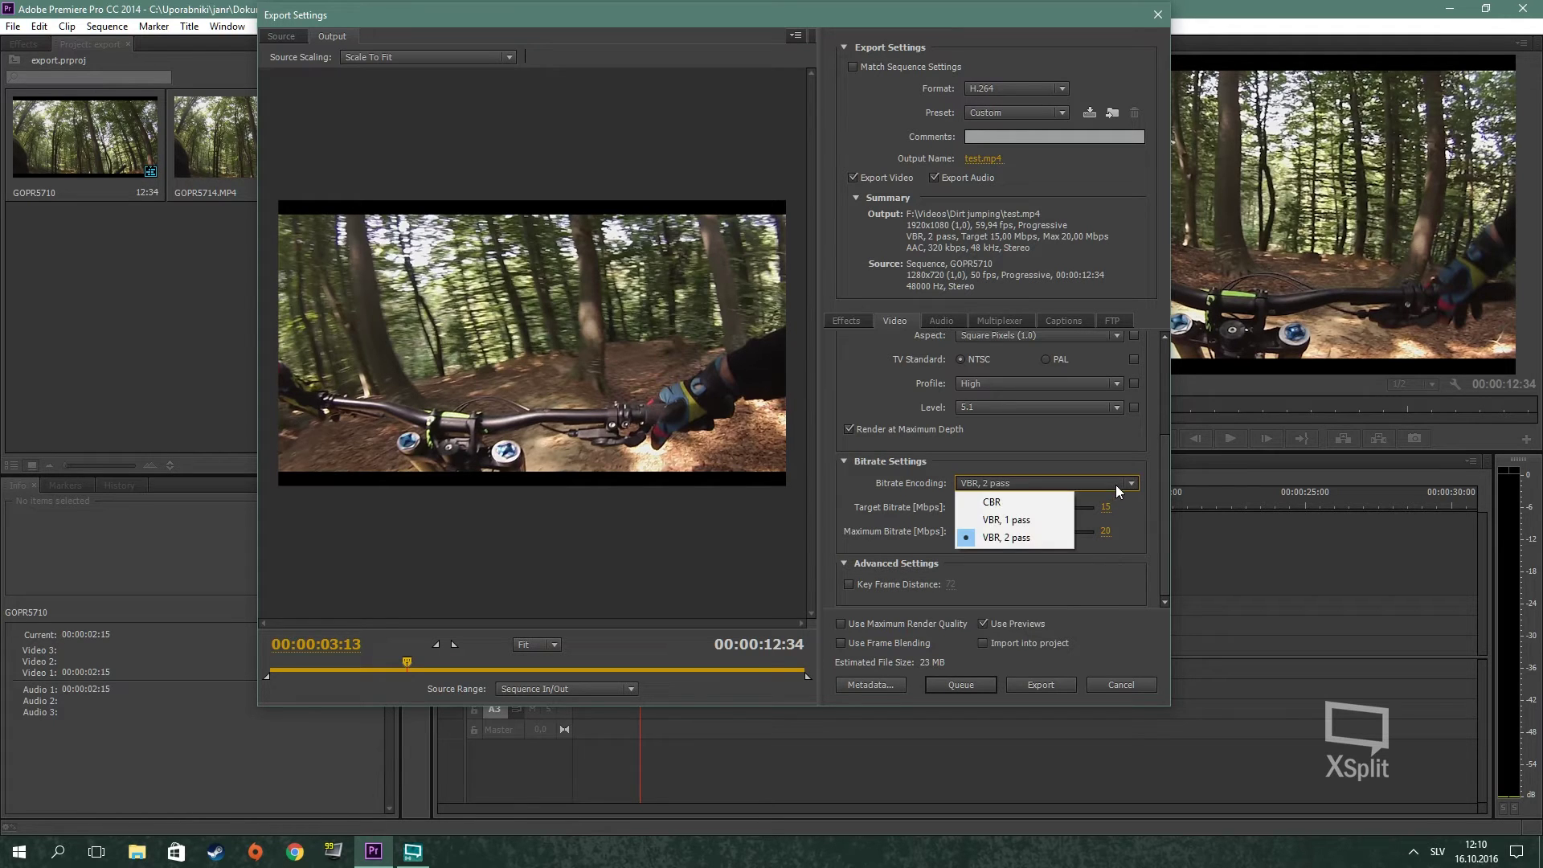
left_click(1002, 538)
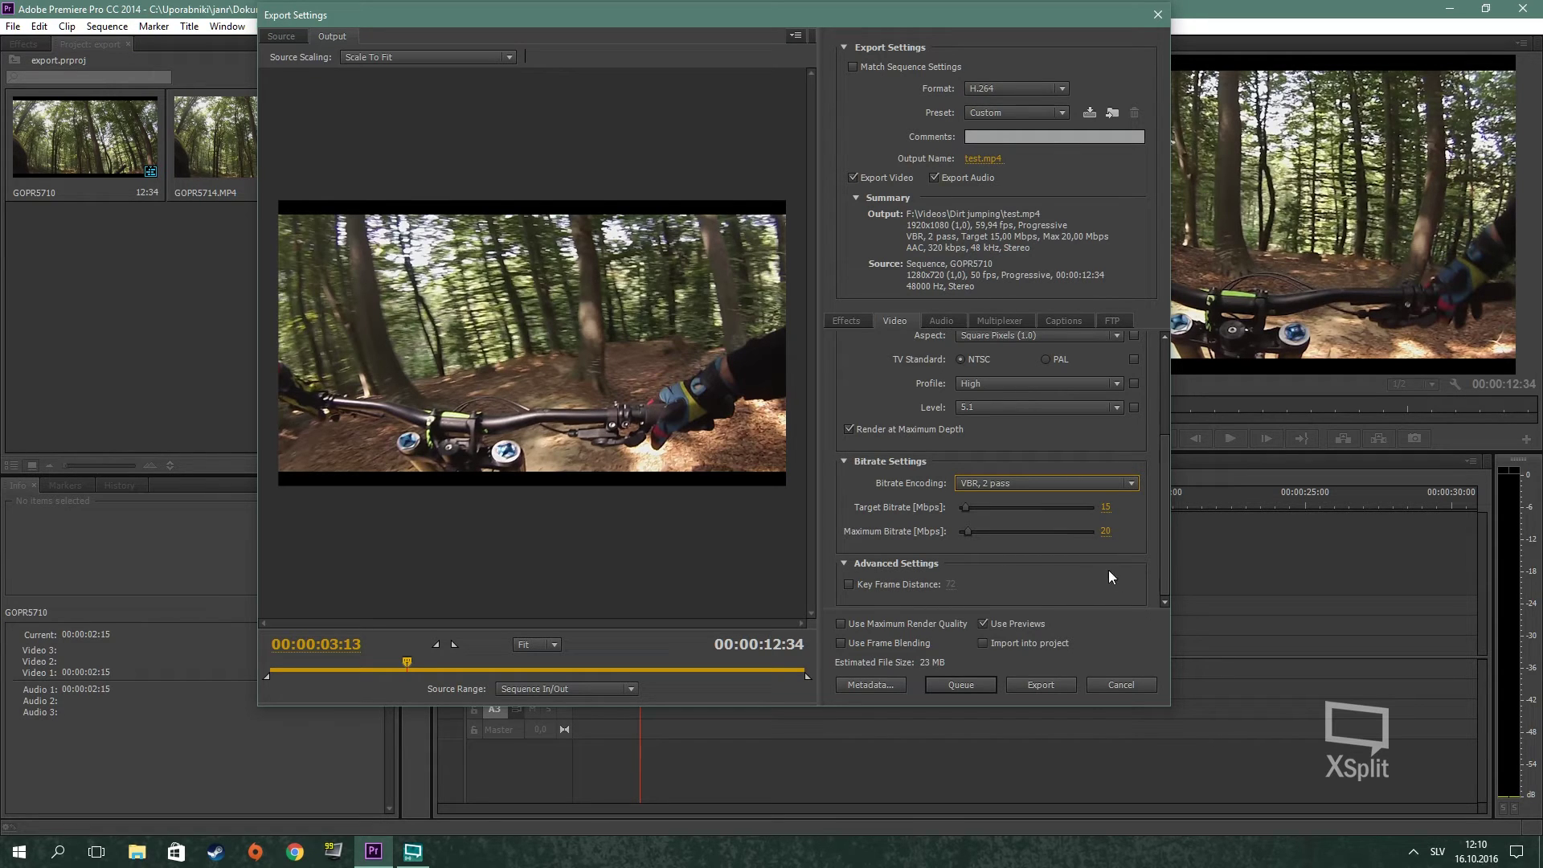
left_click(1089, 543)
left_click(1106, 509)
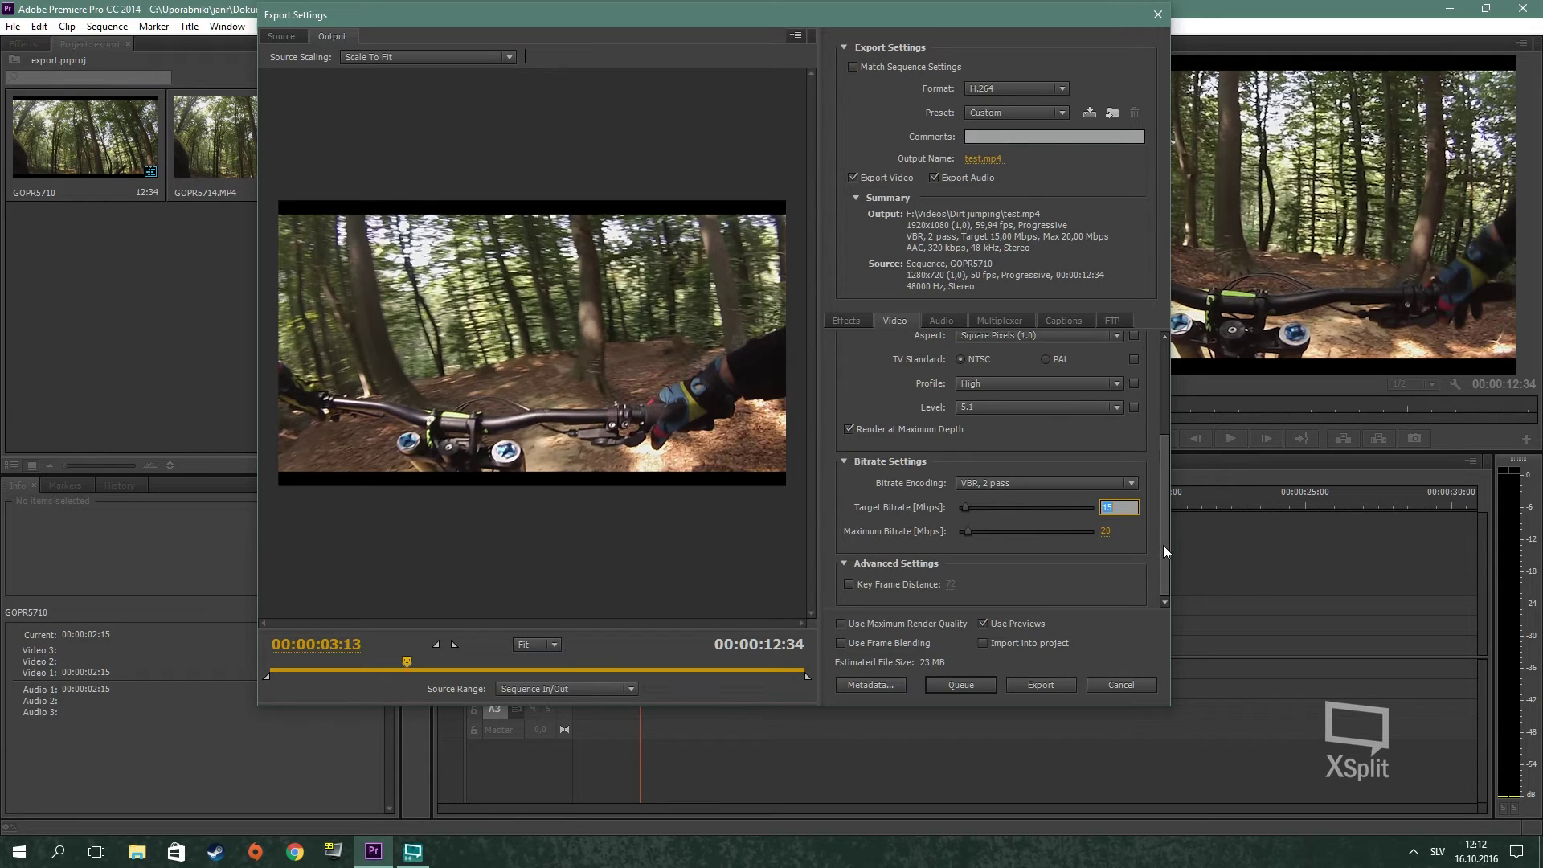
type("1")
key("Return")
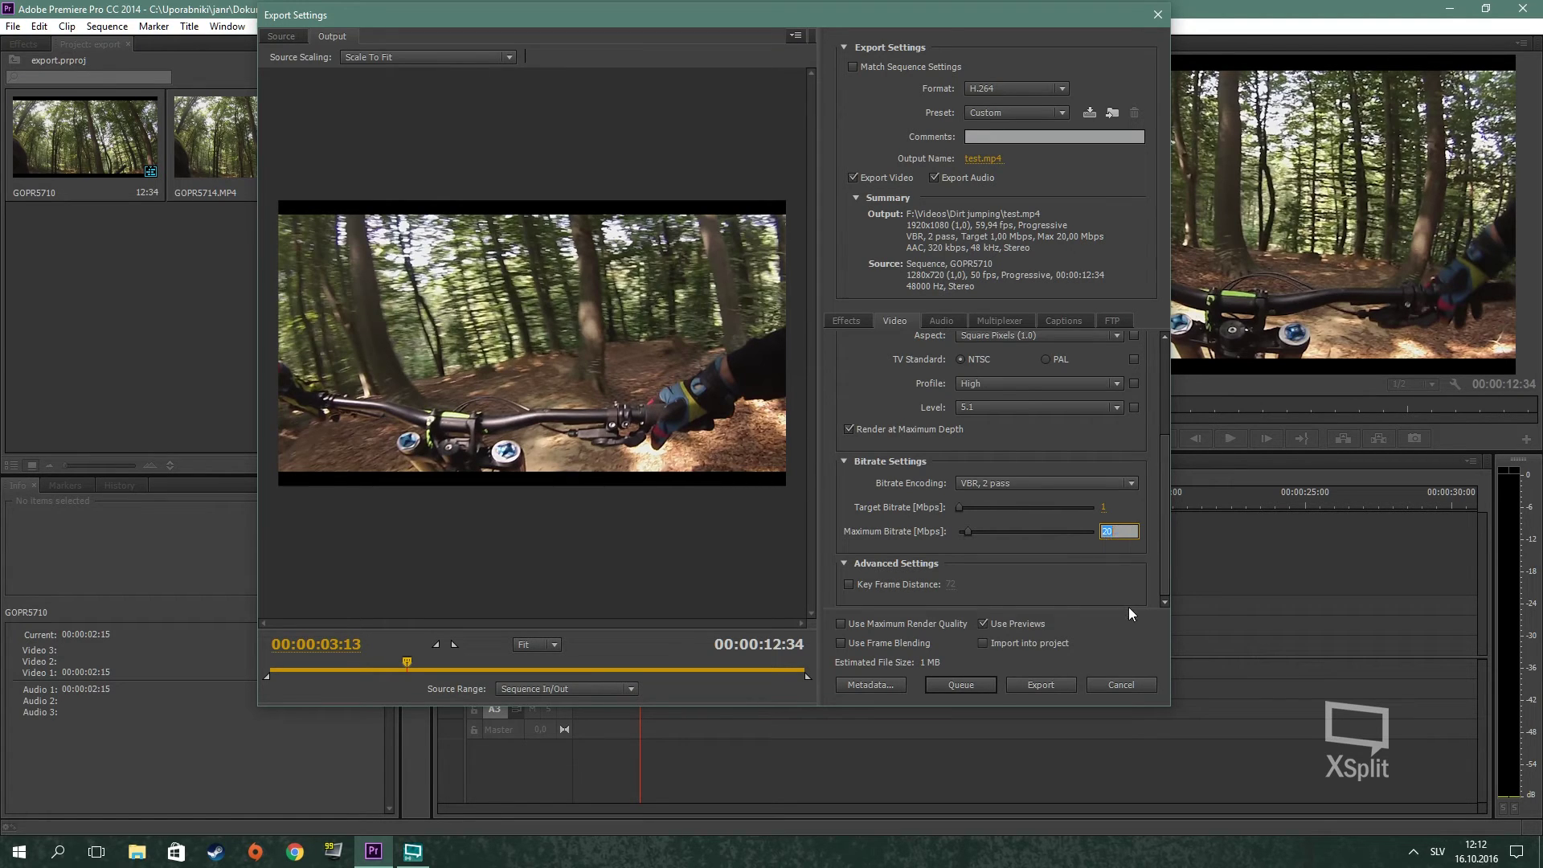
type("1")
key("Return")
left_click(1104, 508)
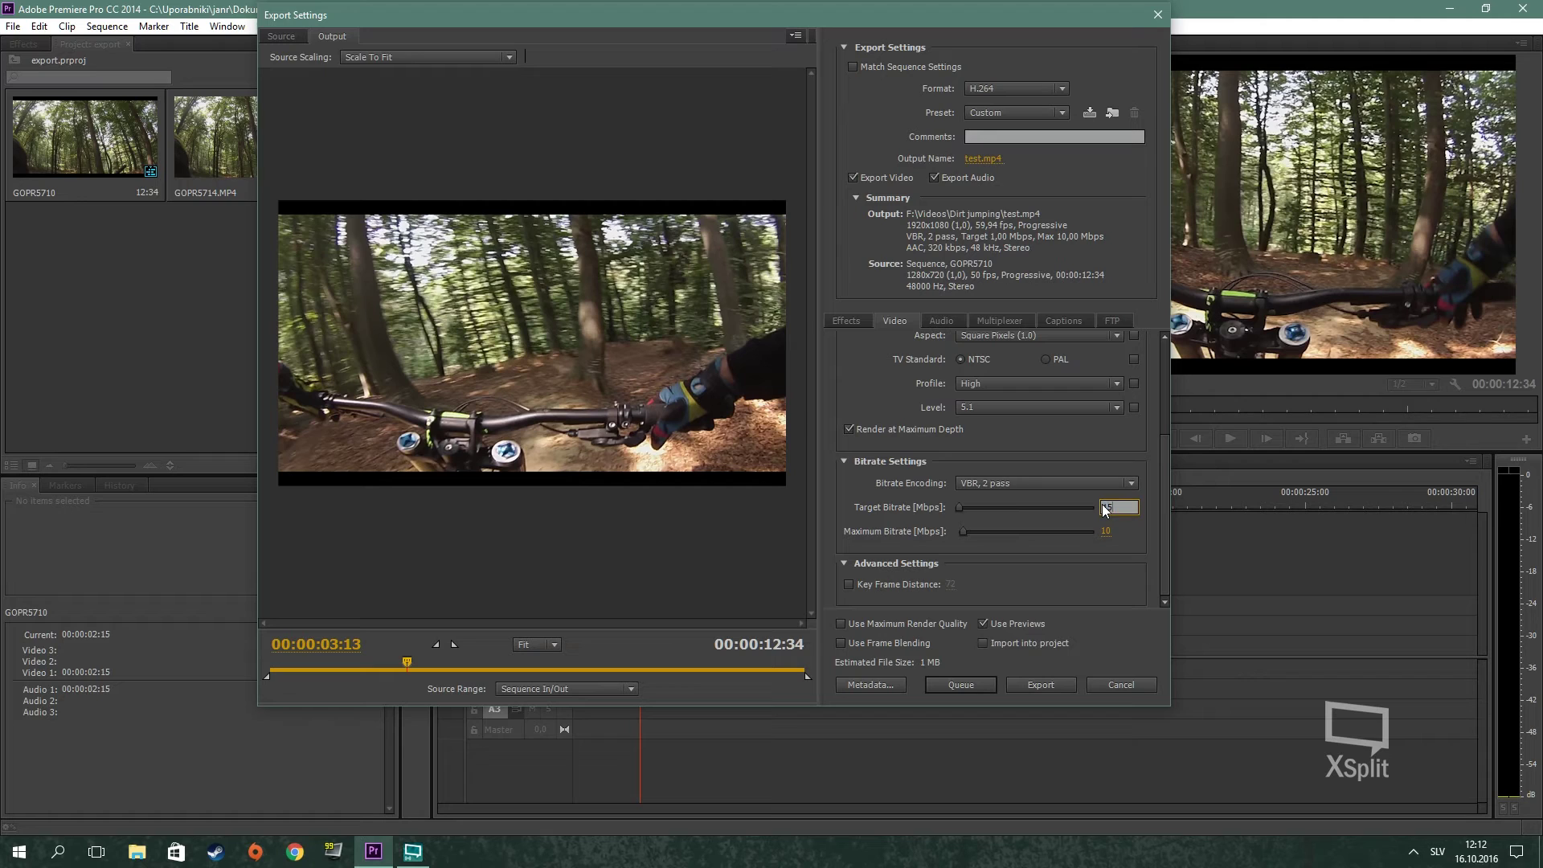
type("5")
left_click(1107, 532)
type("20")
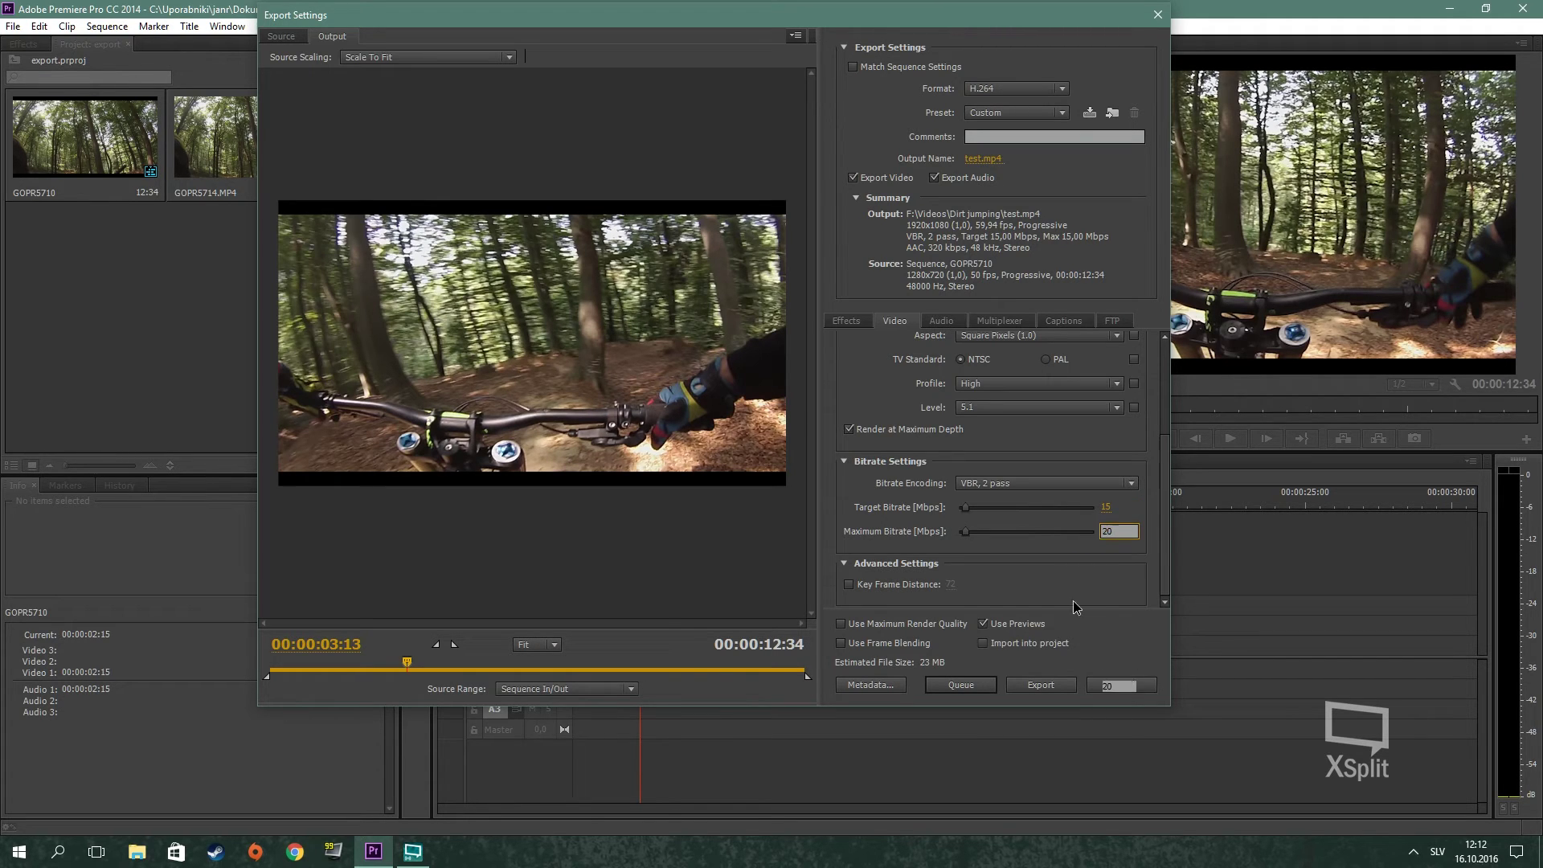
key("Return")
mouse_move(1015, 623)
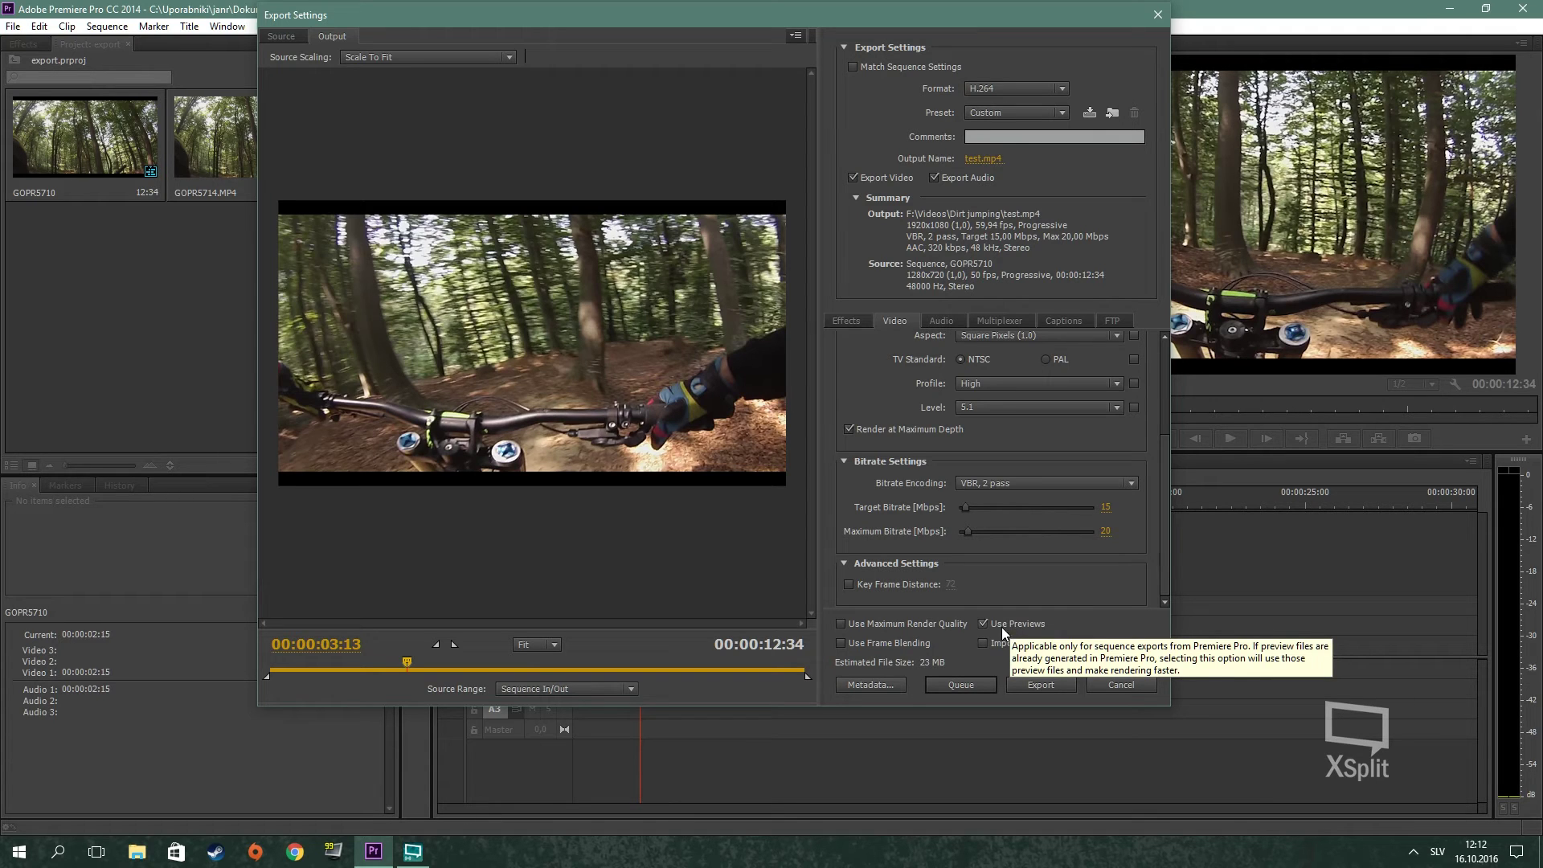
Enable Use Maximum Render Quality and show the Audio export settings
left_click(840, 625)
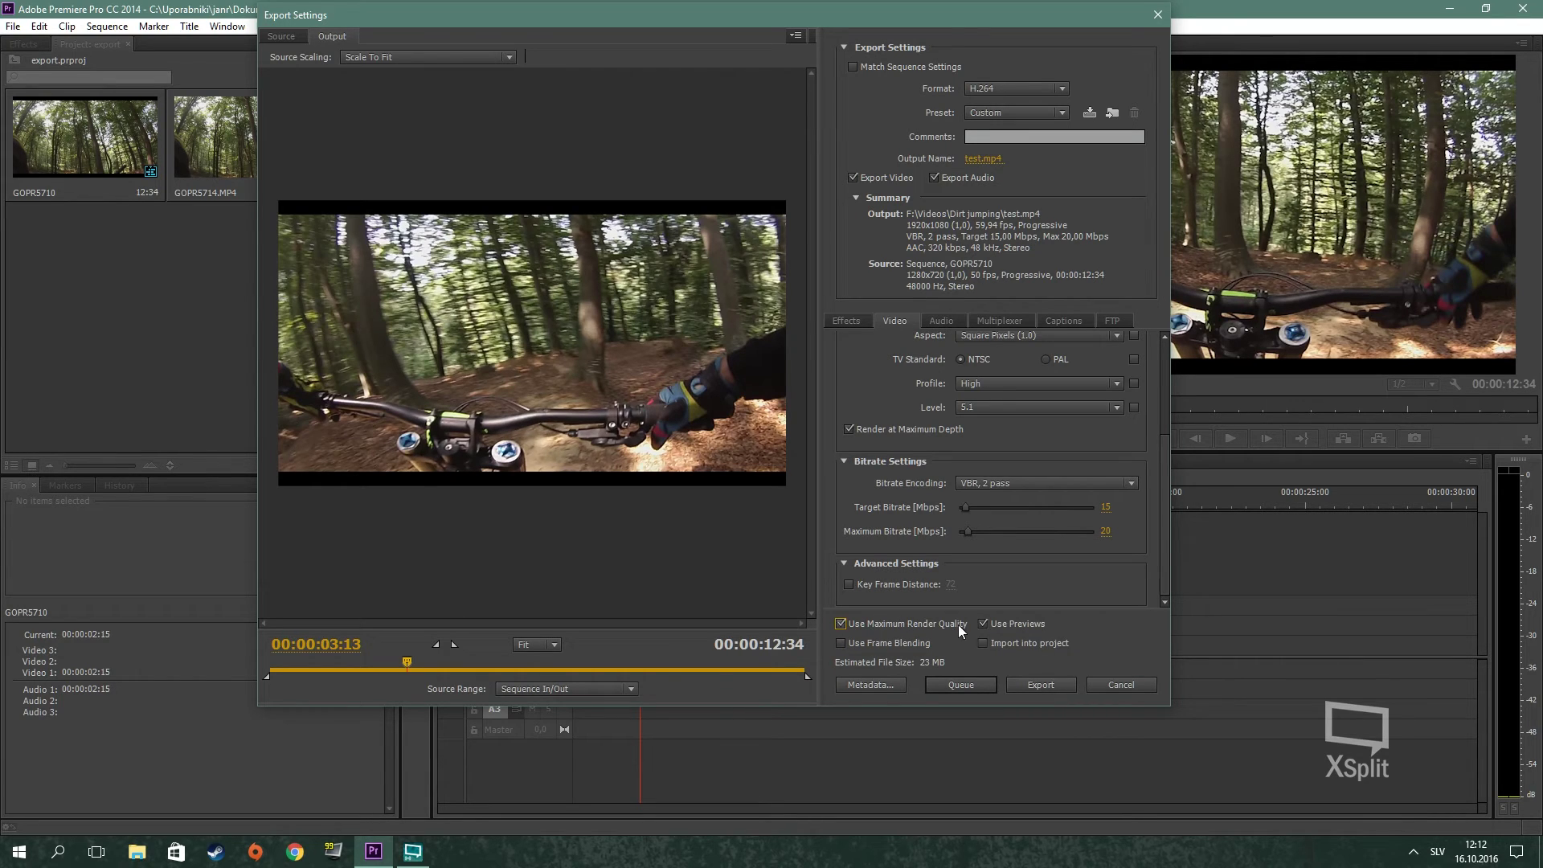
mouse_move(907, 623)
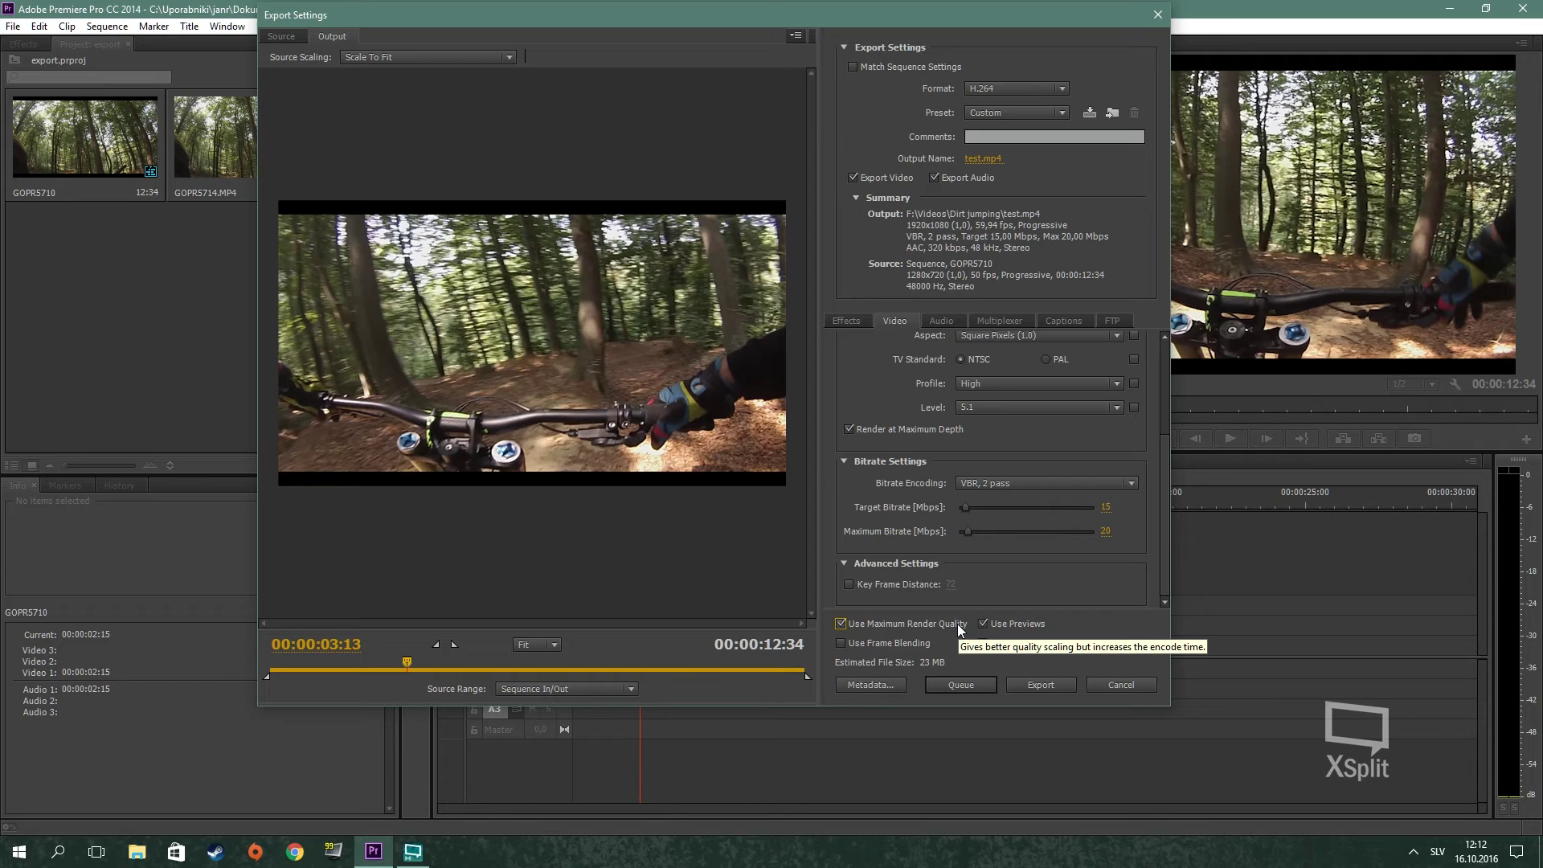
left_click(937, 319)
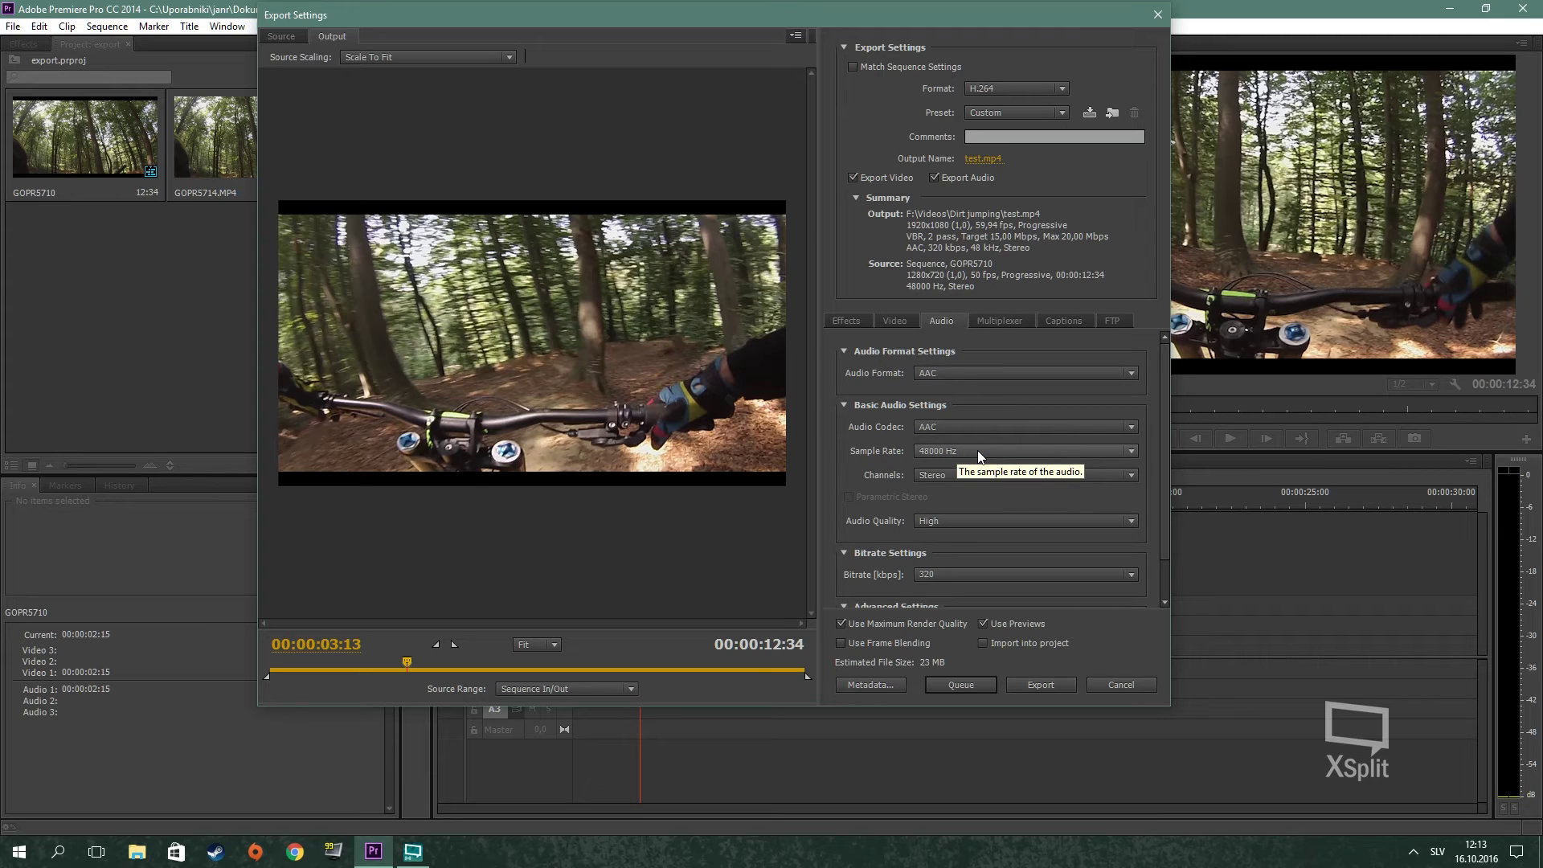
Keep stereo audio channels and view the MP4 Multiplexer settings
left_click(946, 478)
left_click(959, 513)
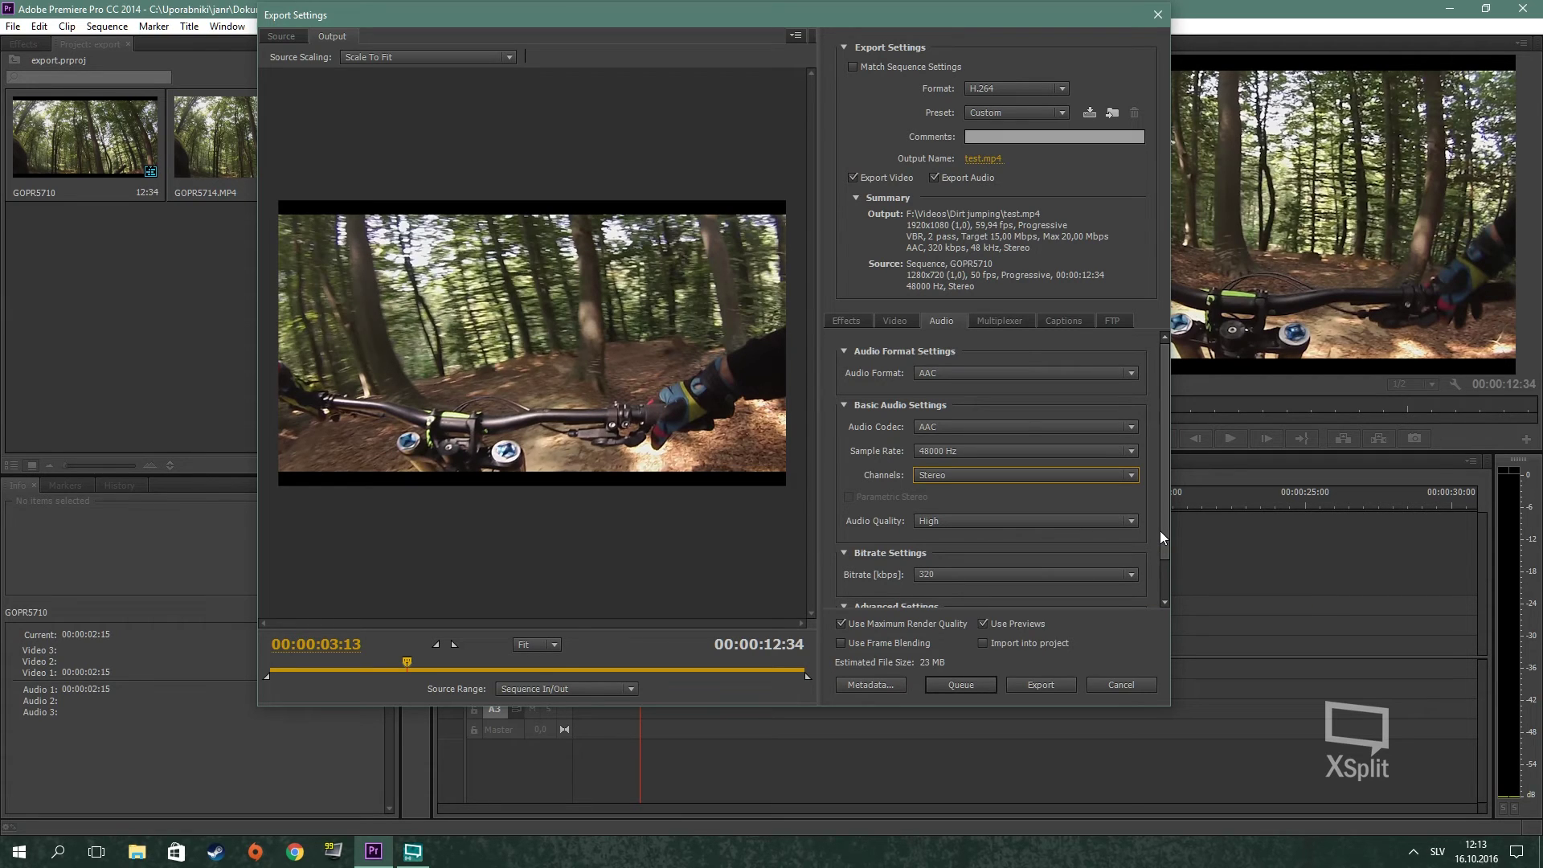
left_click_drag(1160, 531, 1168, 588)
left_click(1000, 321)
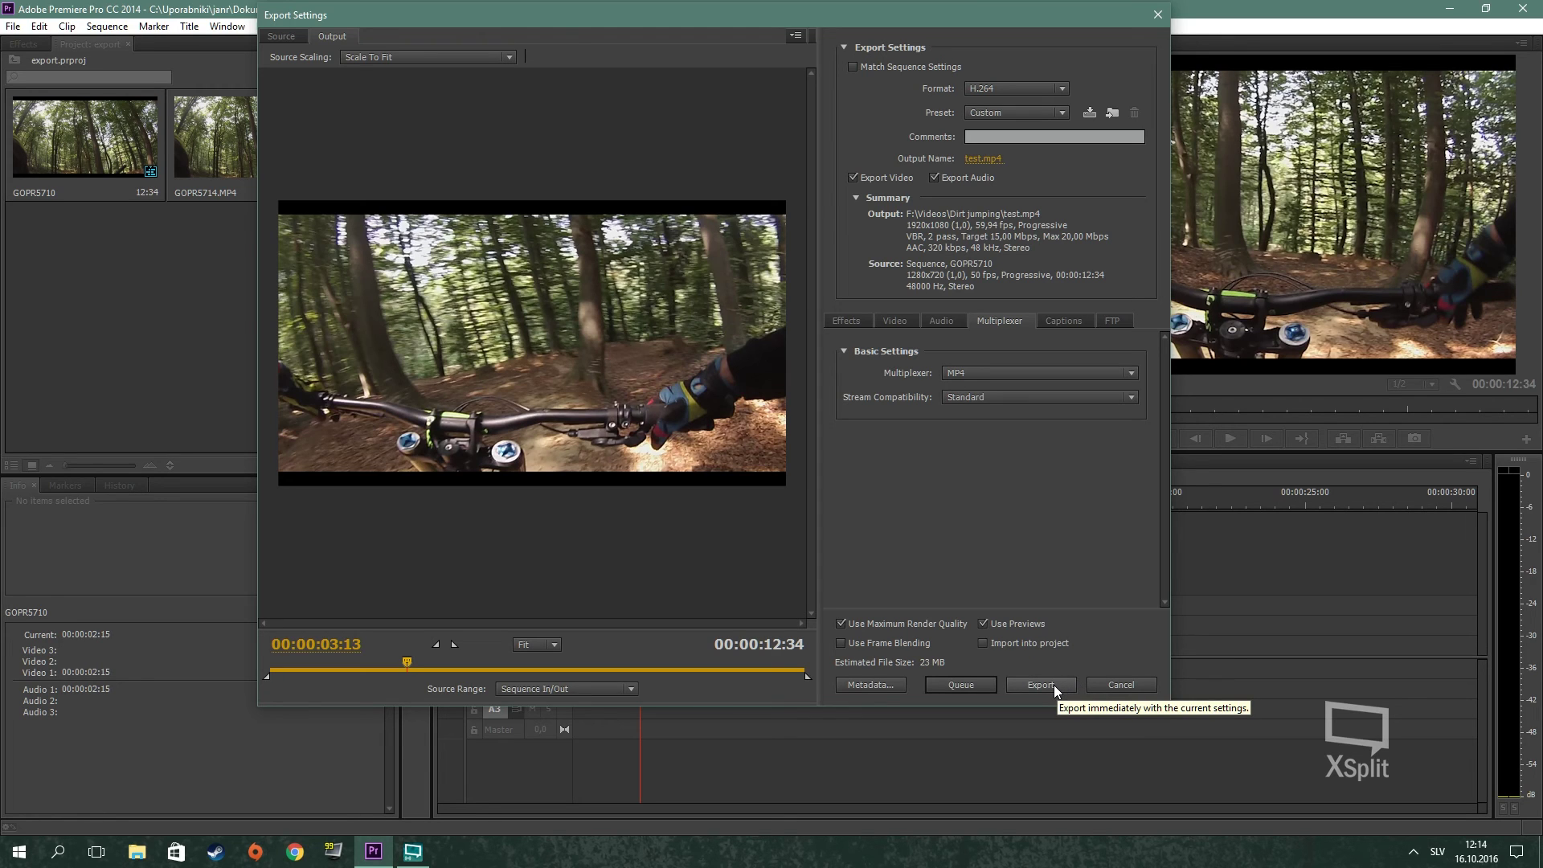
Export test.mp4 and play the resulting video in Movies & TV
left_click(1054, 684)
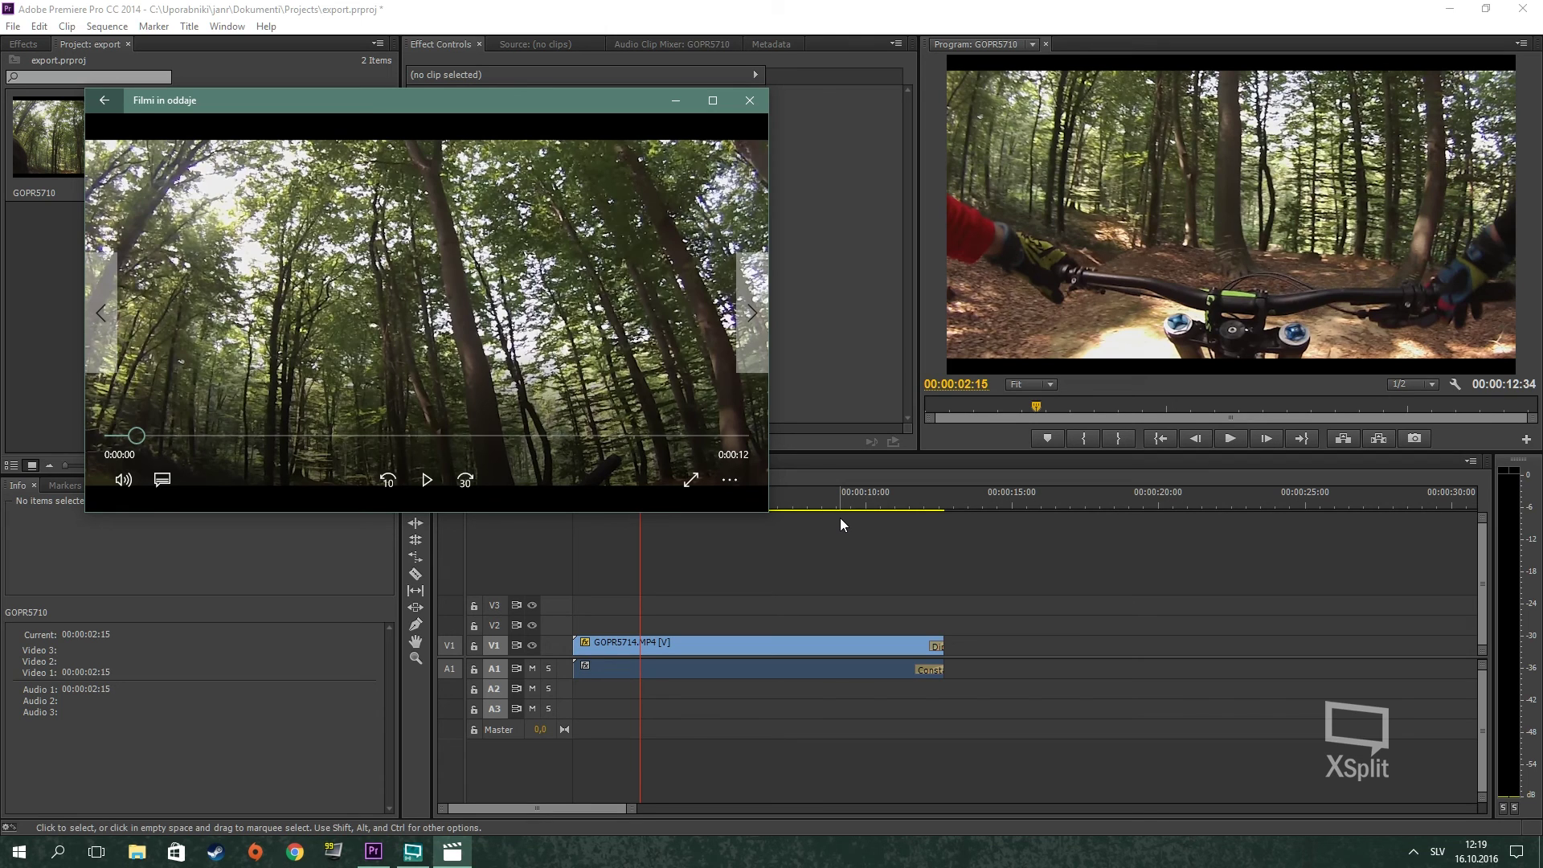
left_click(438, 484)
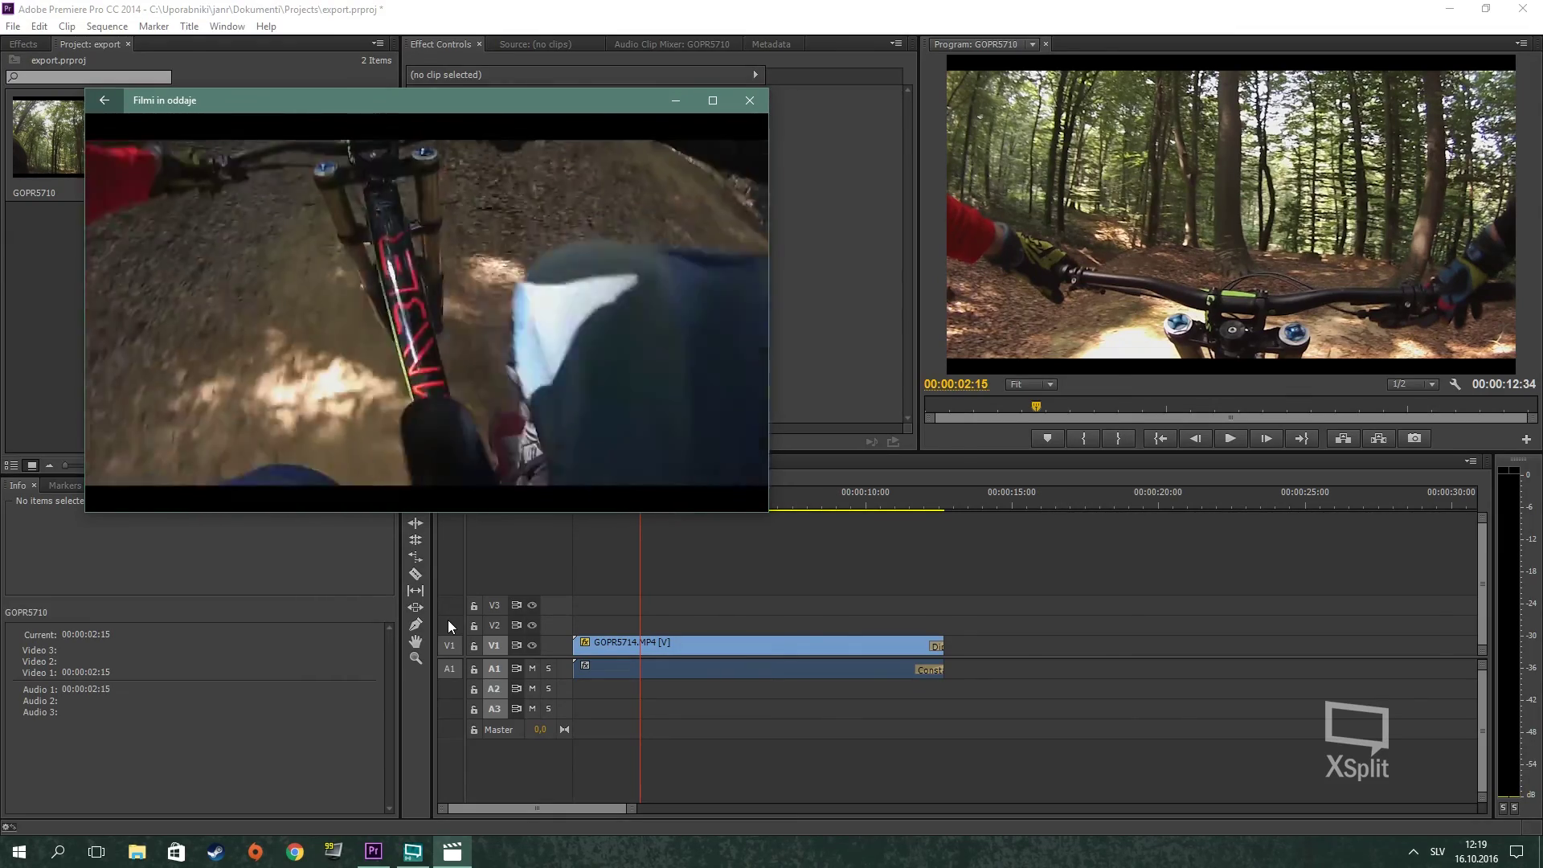
Return Premiere Pro, with the GOPR5710 sequence and GOPR5714.MP4 clip, to the foreground over Movies & TV
left_click(448, 620)
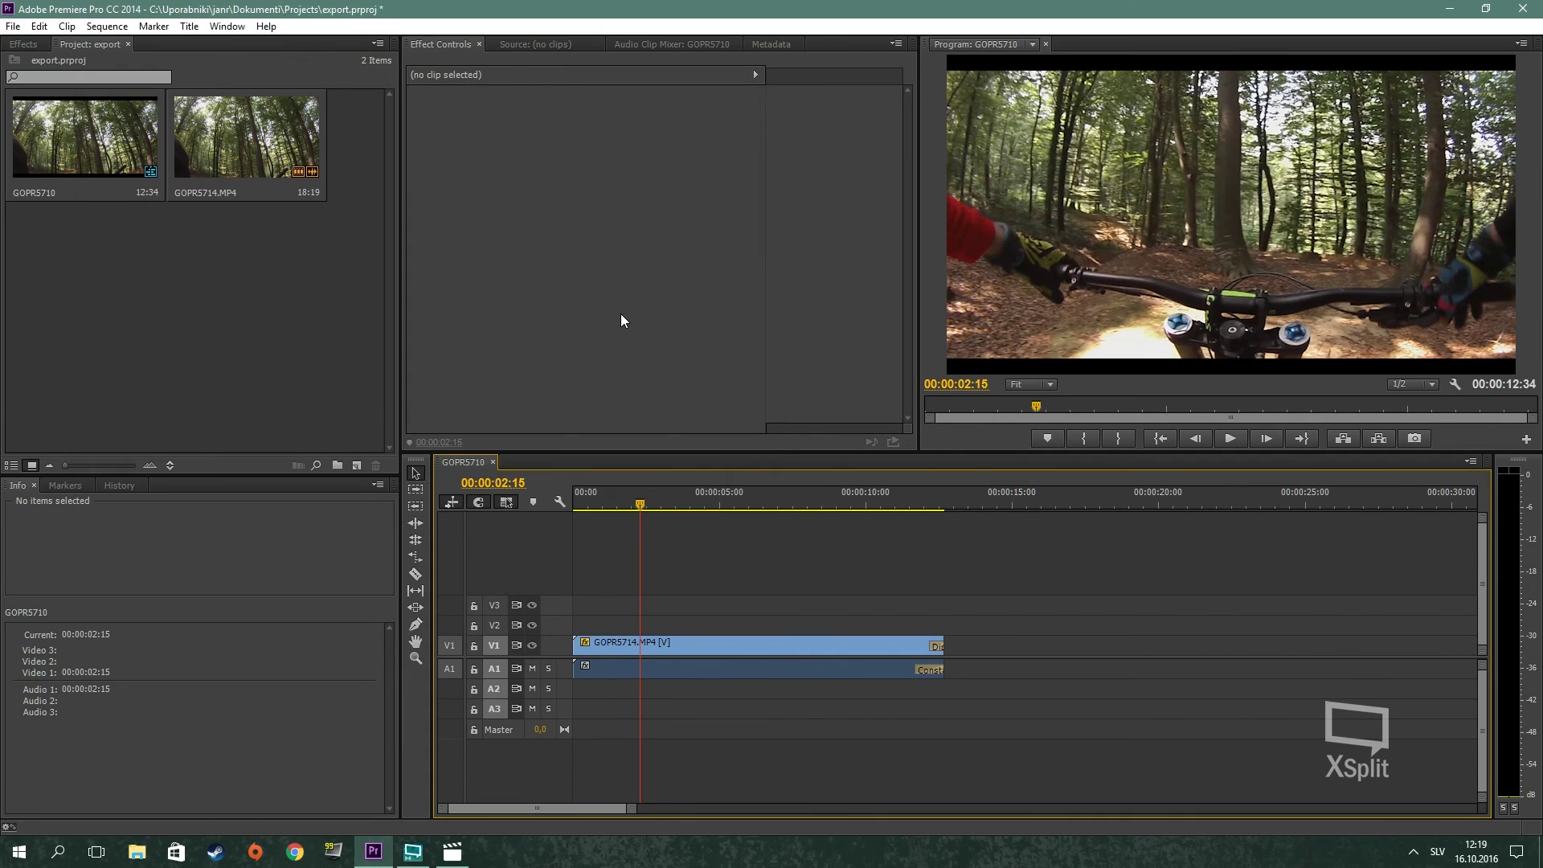